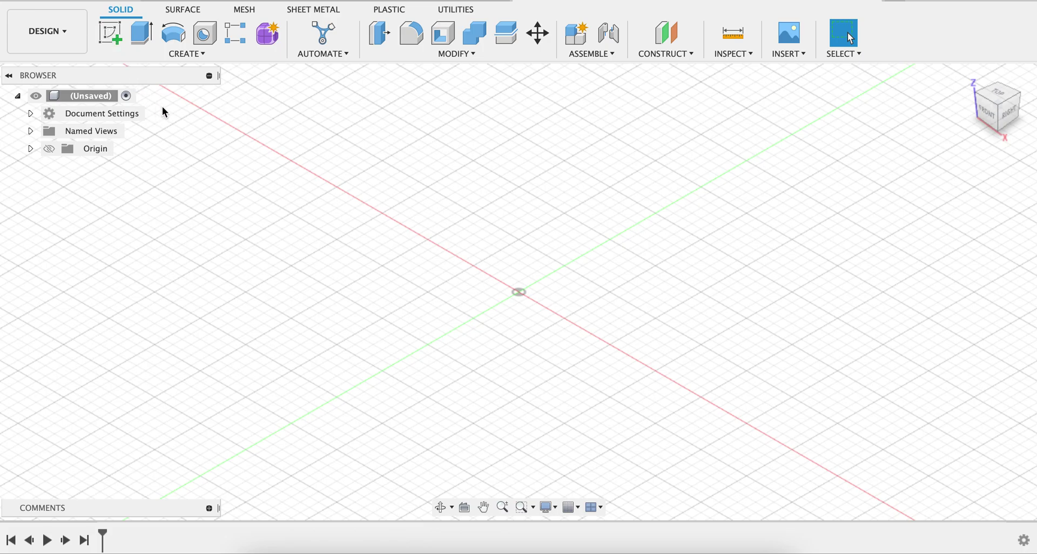
- Start a new sketch on the front (XZ) origin plane
click(113, 35)
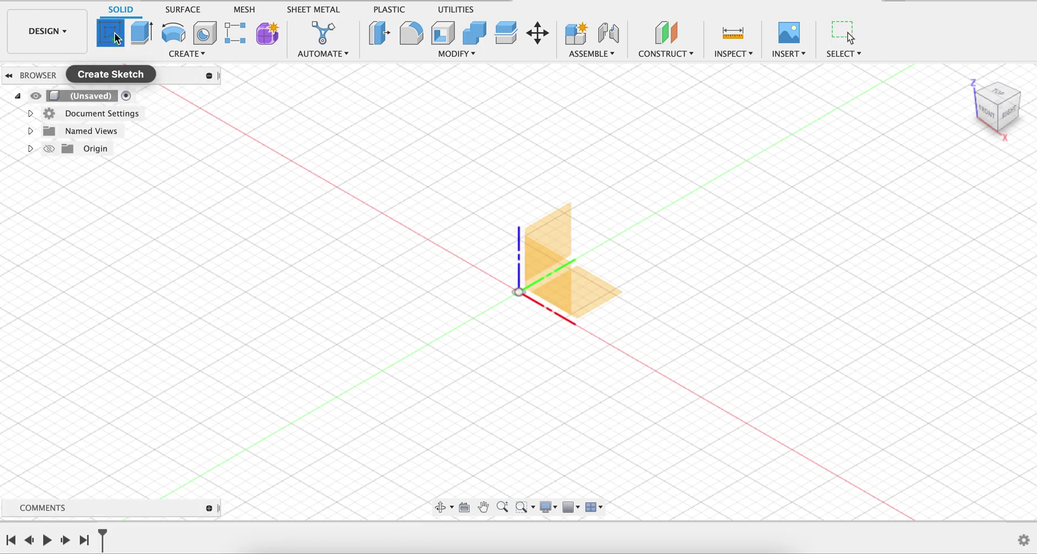
click(546, 245)
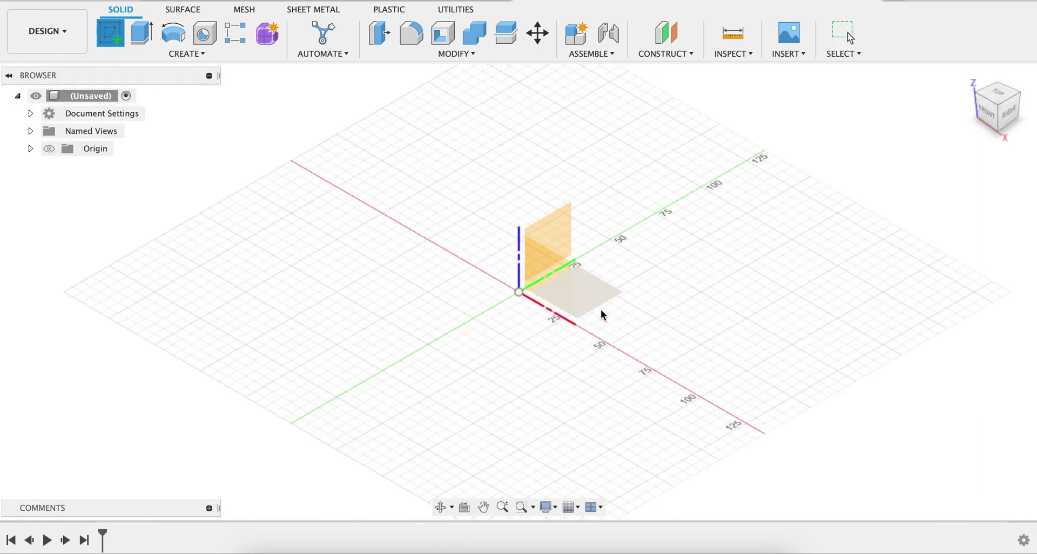
click(547, 277)
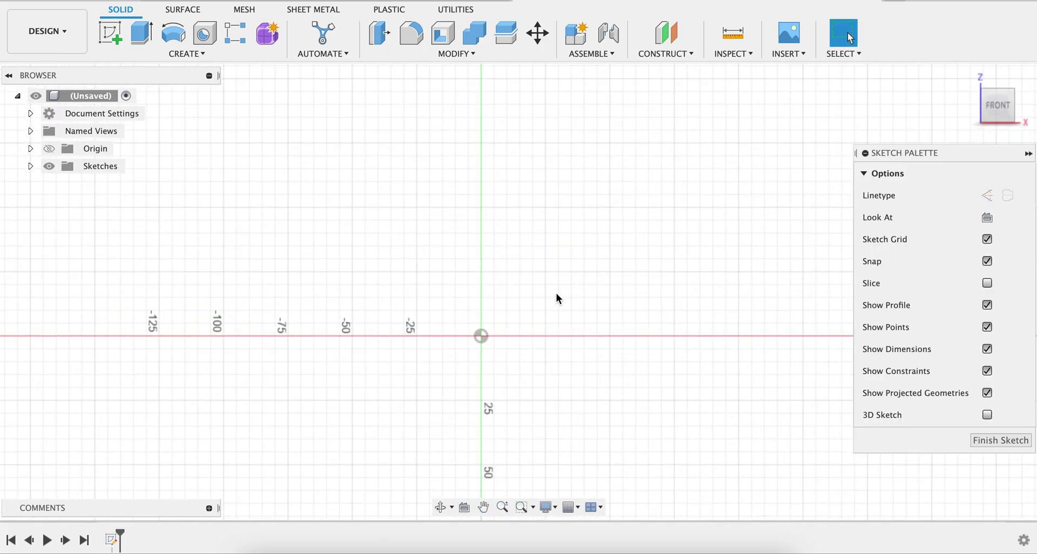
scroll(527, 304, up, 2)
scroll(497, 324, up, 1)
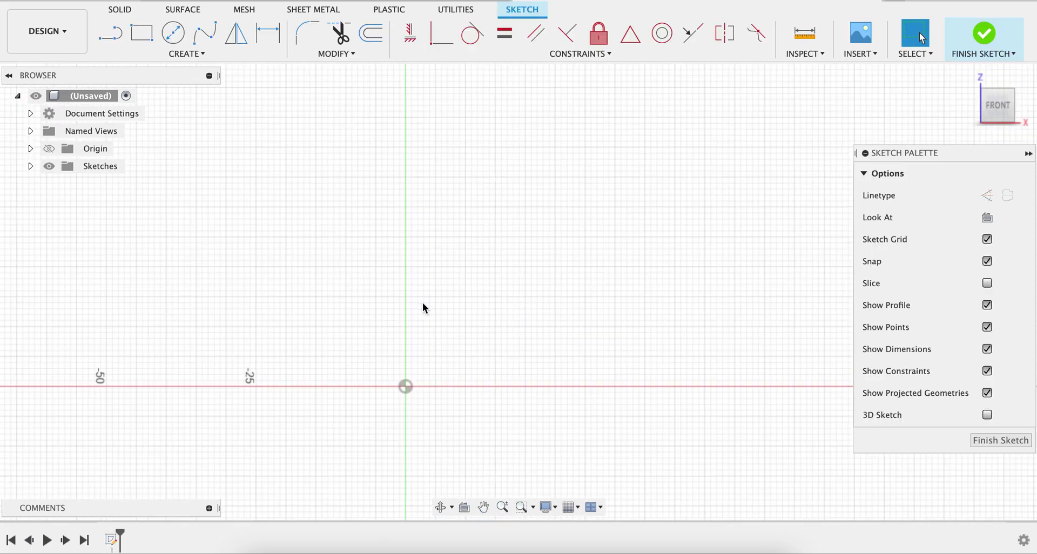
scroll(444, 302, up, 1)
middle_drag(453, 300, 548, 282)
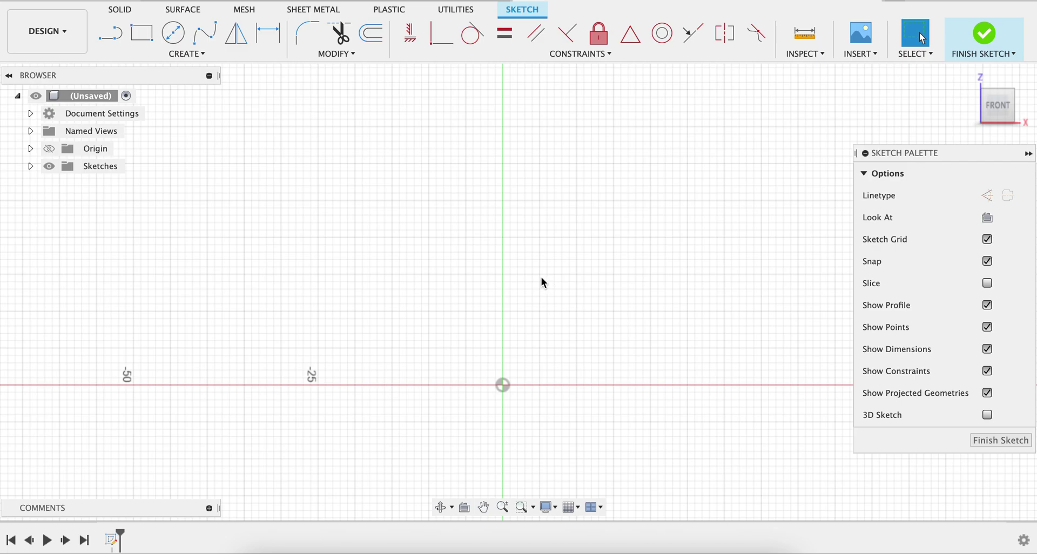
- Draw a two-point rectangle 11 mm wide and 15 mm high, with its base on the horizontal axis and spanning the origin
click(142, 41)
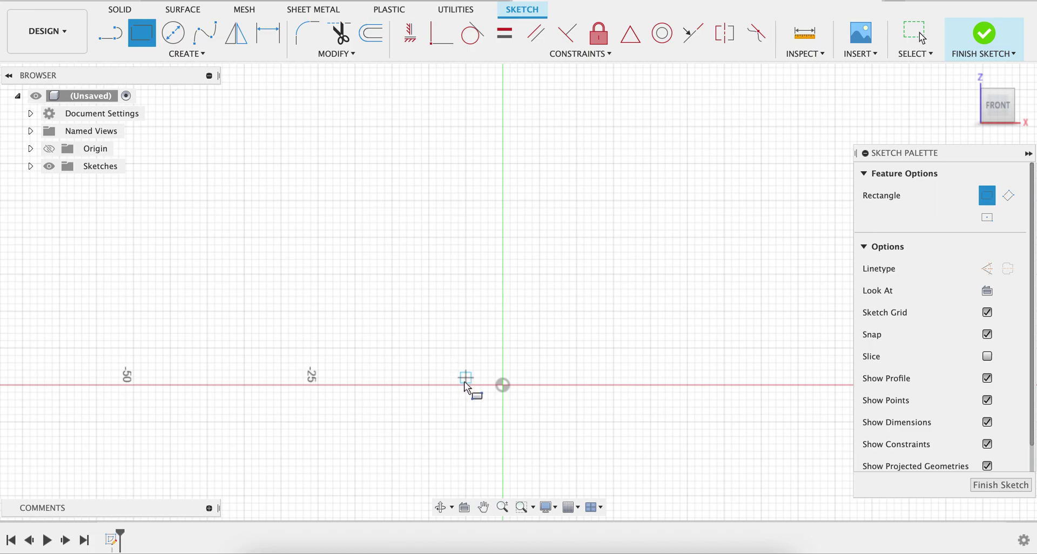
click(466, 384)
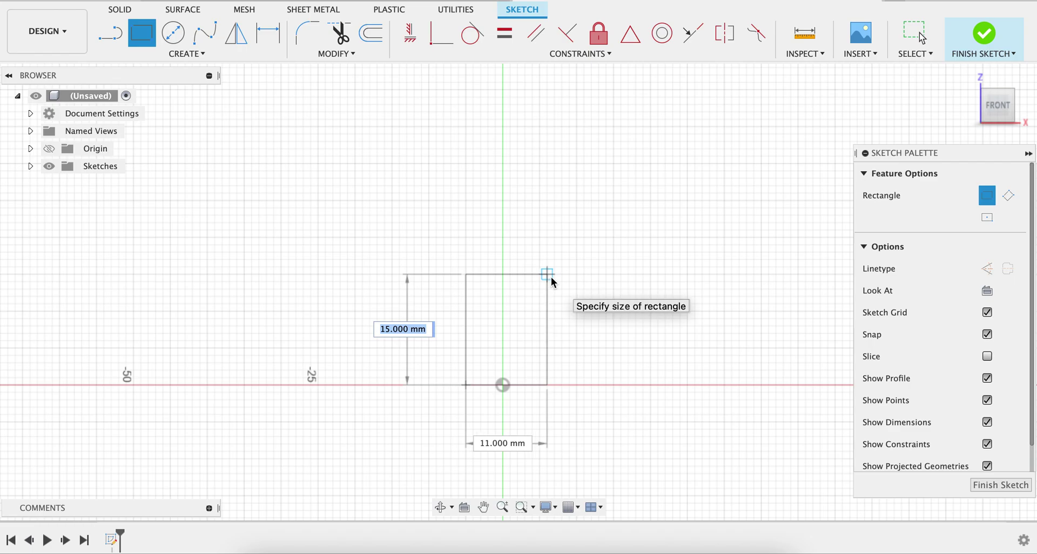
click(548, 274)
scroll(584, 304, up, 3)
scroll(585, 304, up, 2)
middle_drag(586, 306, 647, 217)
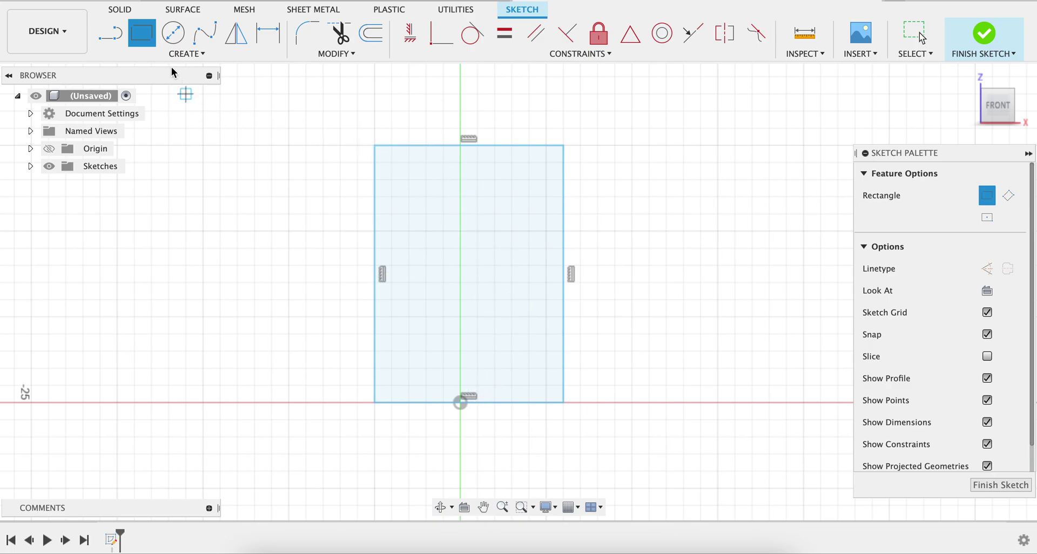
- Draw a jagged chain of lines inside the rectangle from its top edge to its bottom edge, dividing it into two profiles
click(119, 39)
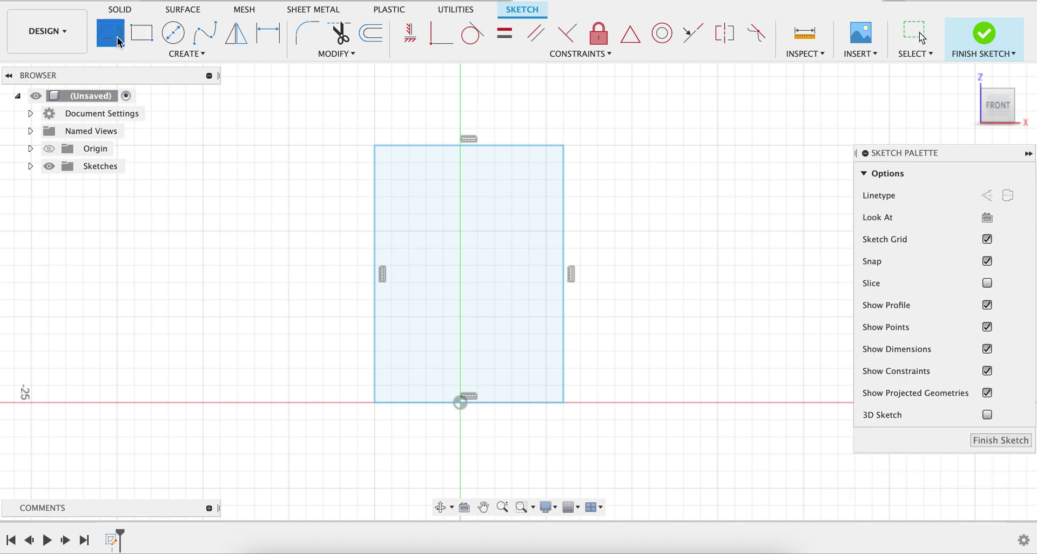
click(443, 147)
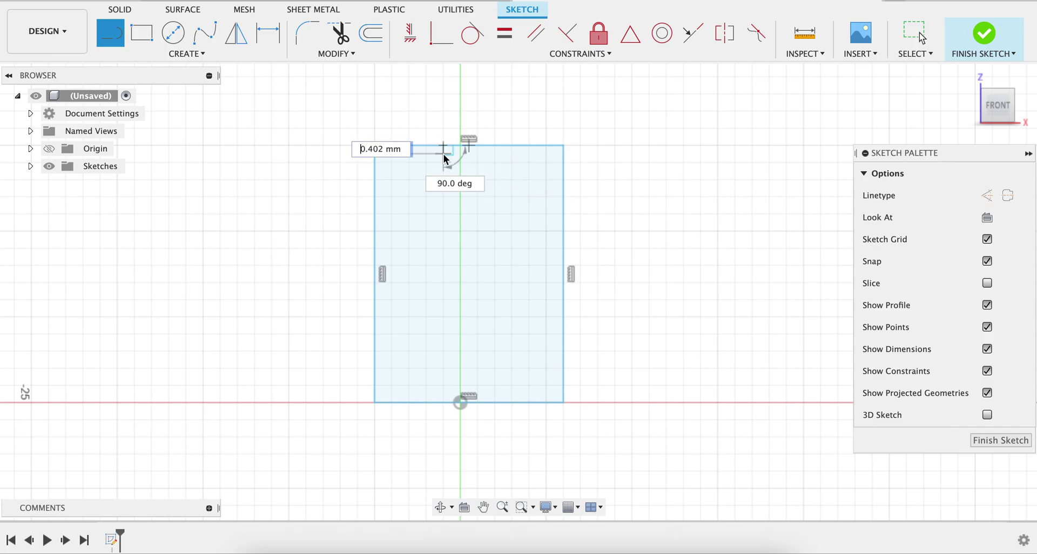
click(444, 155)
drag(447, 160, 461, 283)
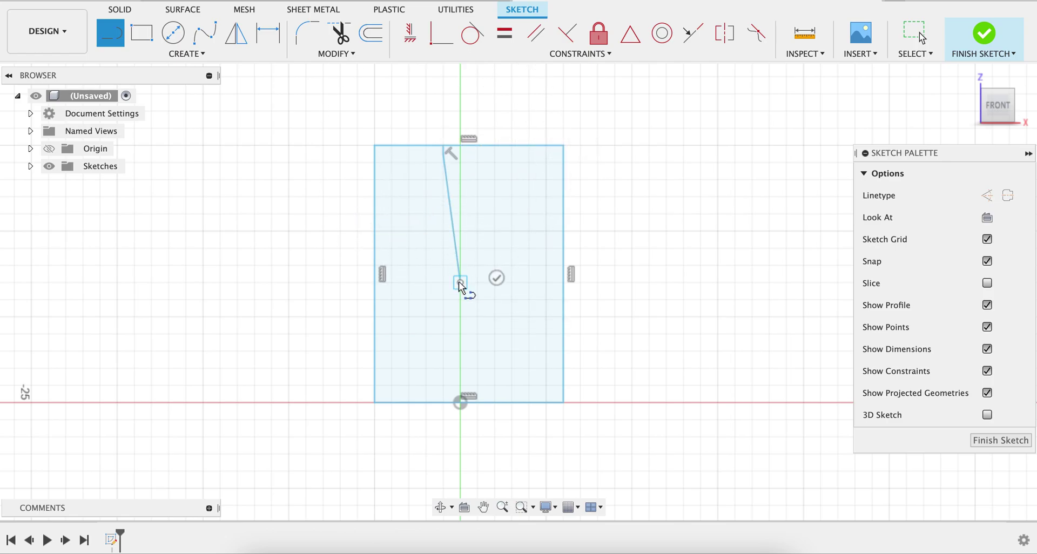
click(485, 308)
click(470, 346)
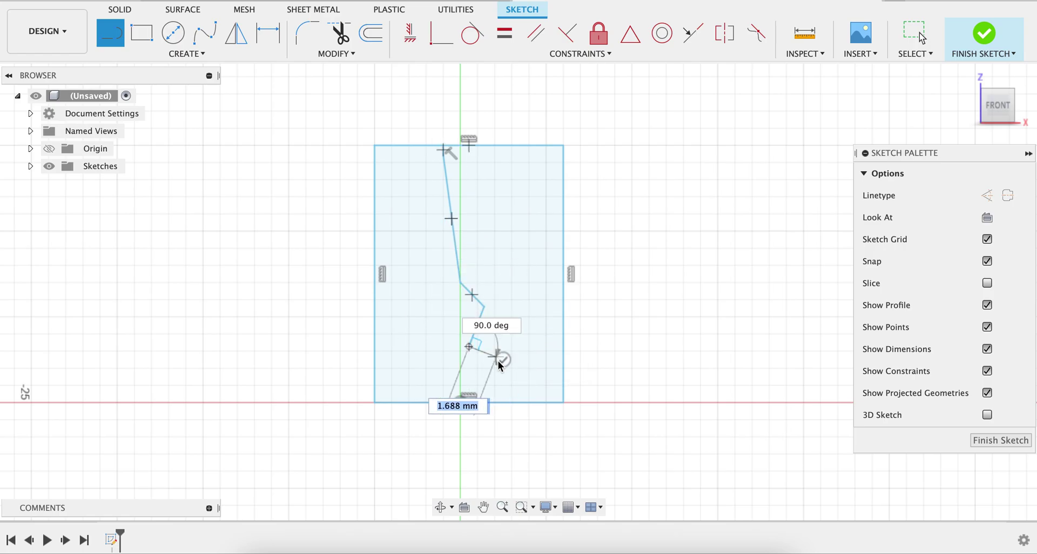
click(497, 358)
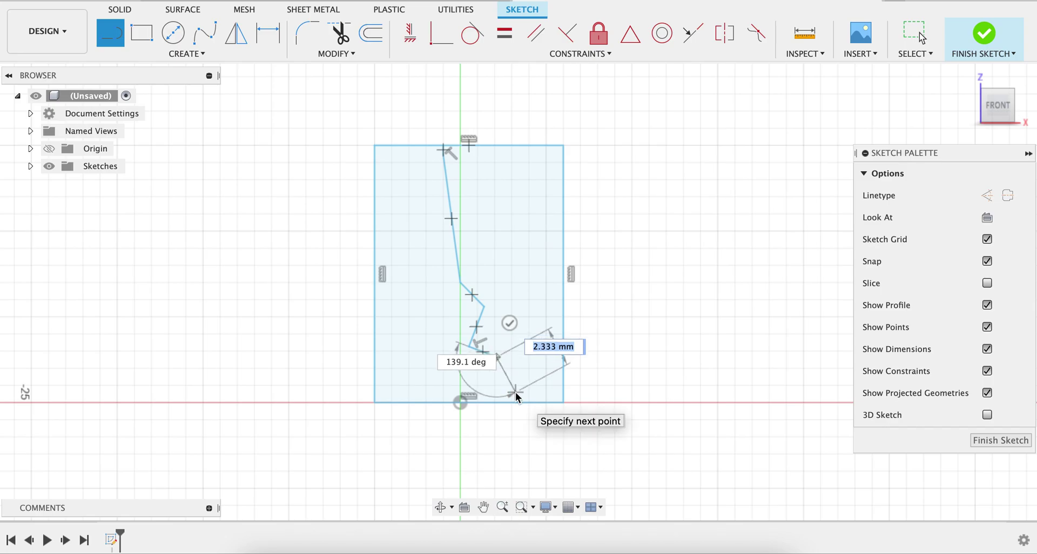
click(515, 393)
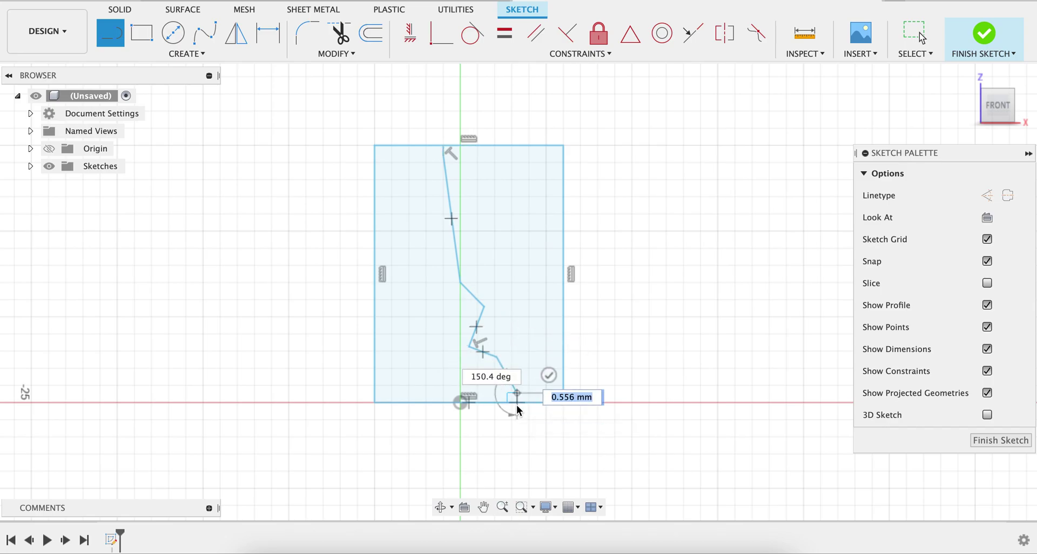
key(Escape)
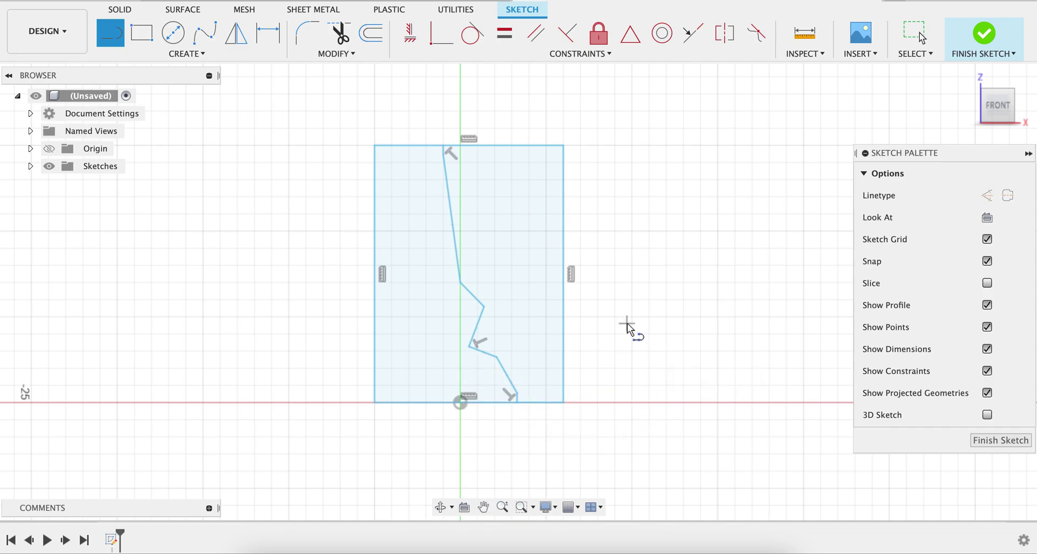
key(Escape)
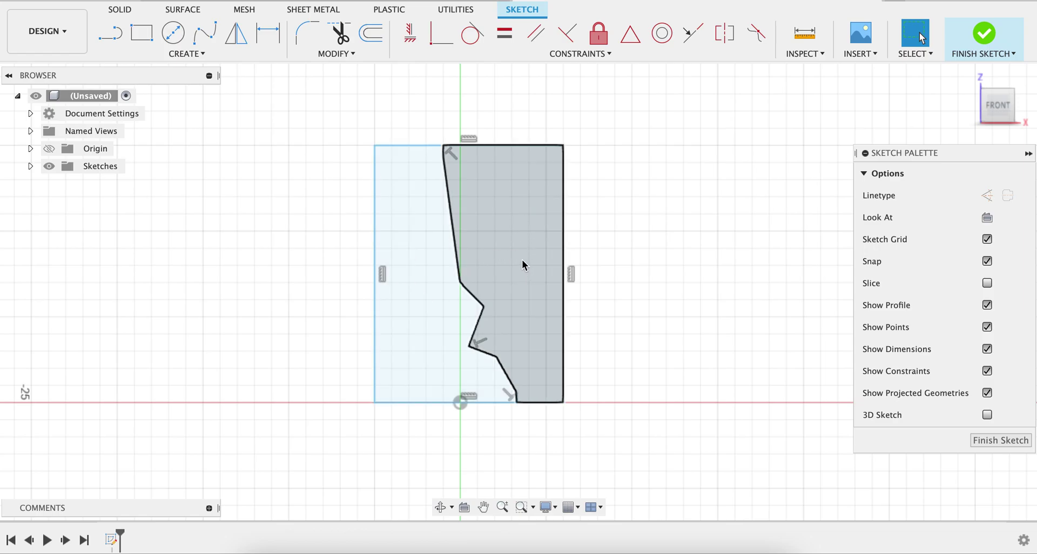
- Extrude the profile on the left of the jagged line 0.25 mm to one side as a new body
click(415, 269)
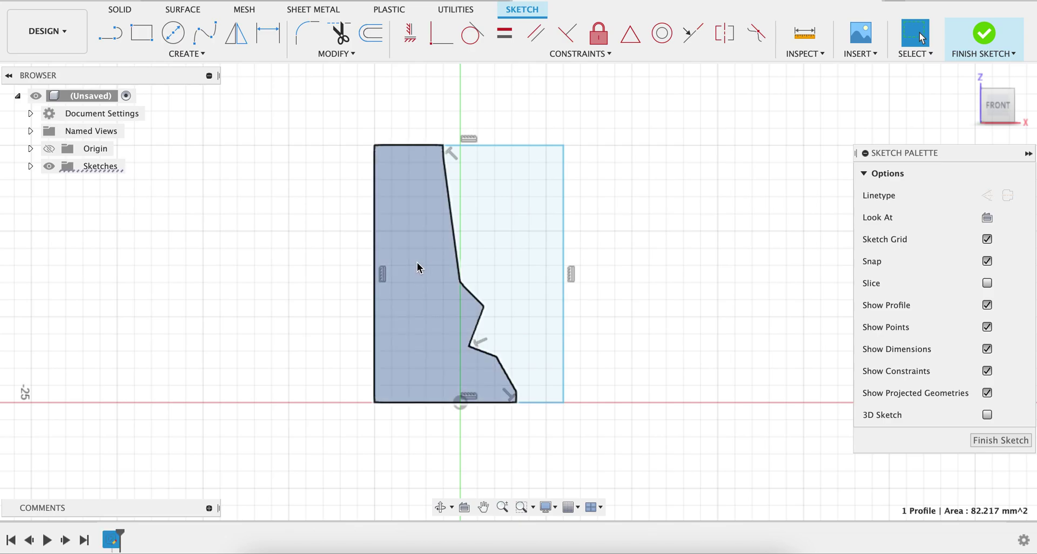
right_click(416, 268)
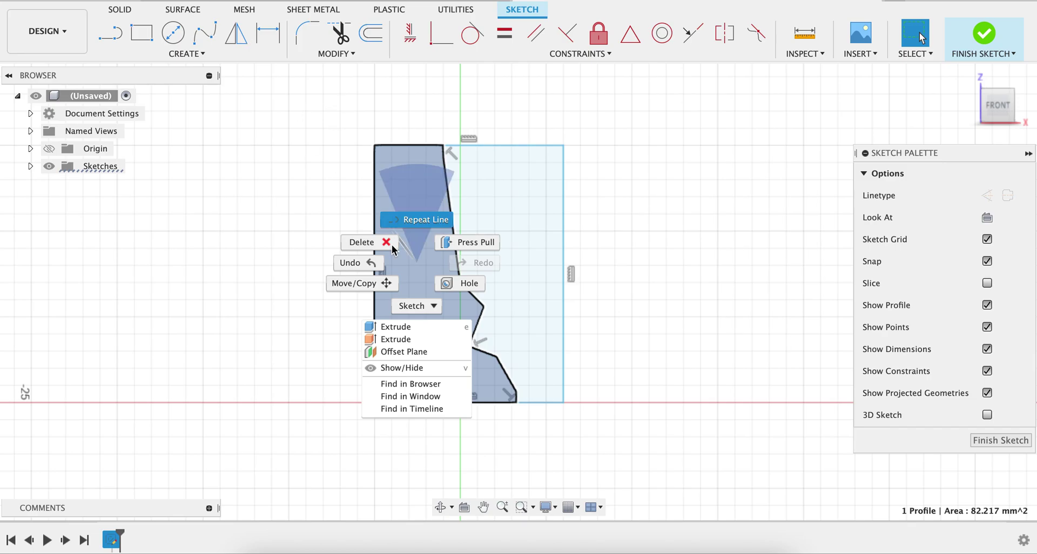
click(410, 330)
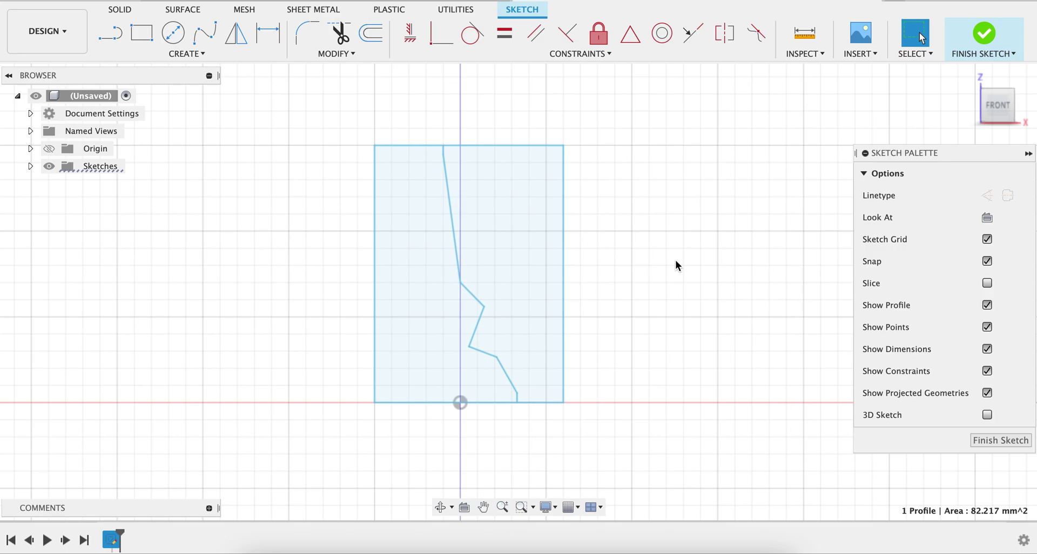
drag(999, 113, 965, 118)
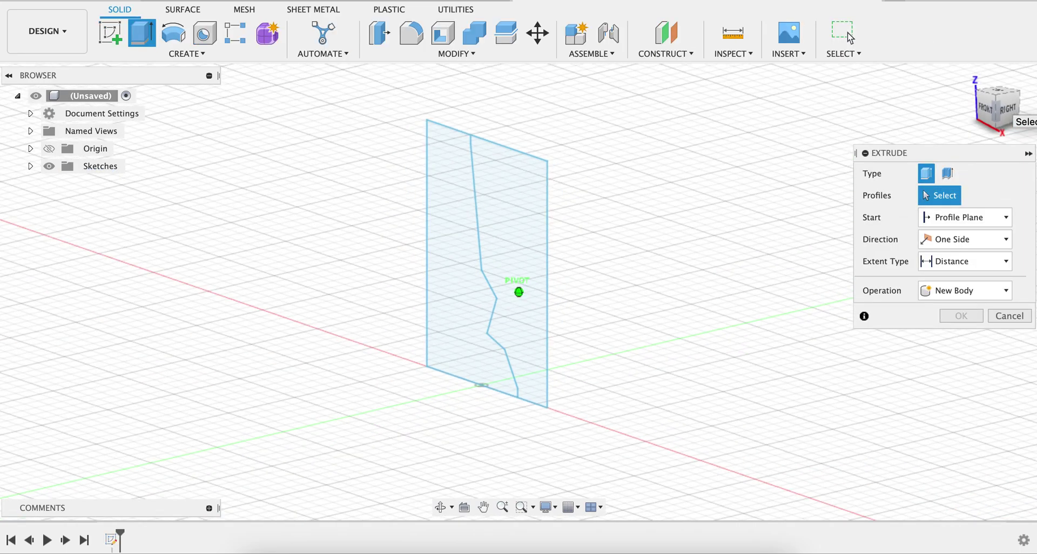
click(461, 297)
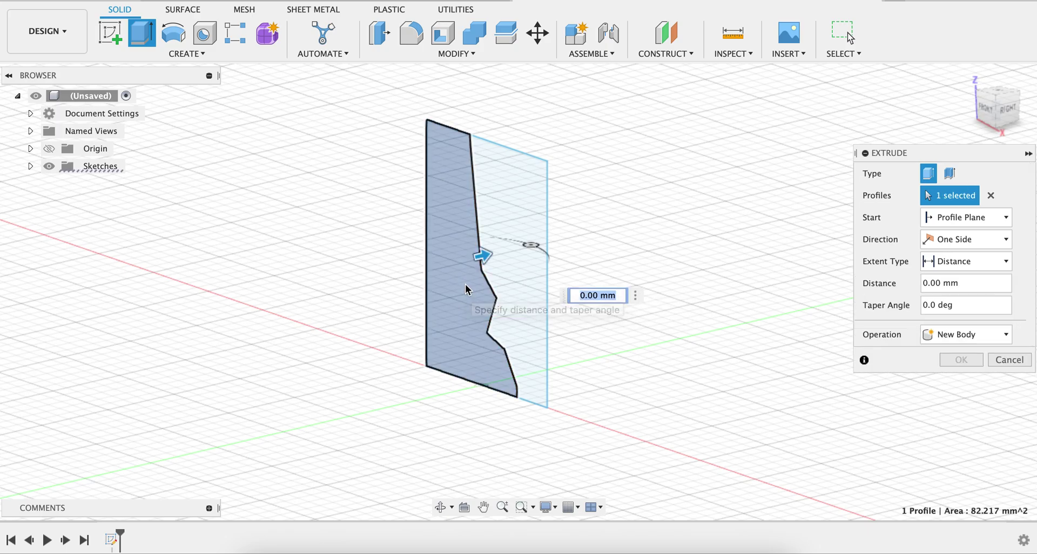
right_drag(480, 259, 485, 254)
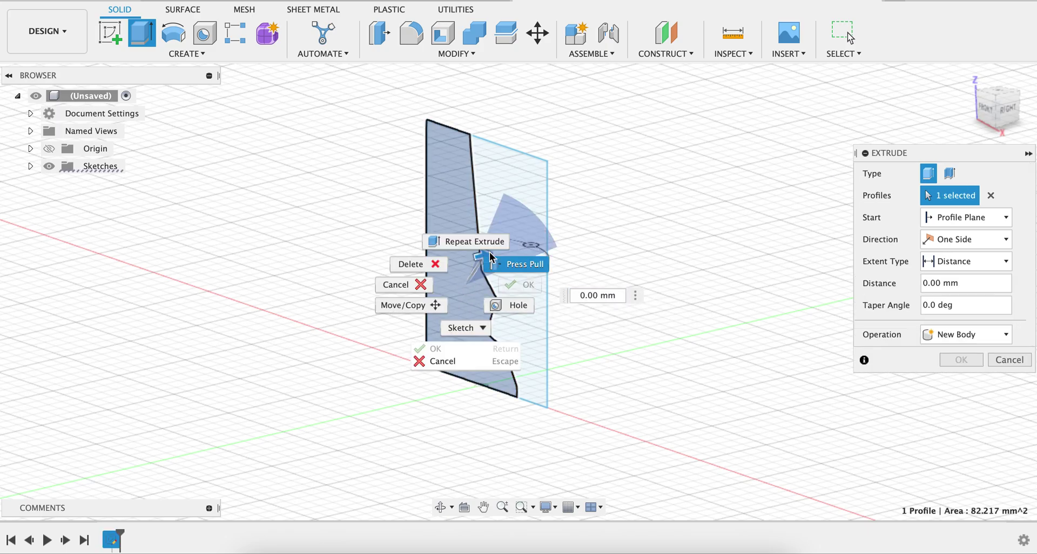
click(780, 206)
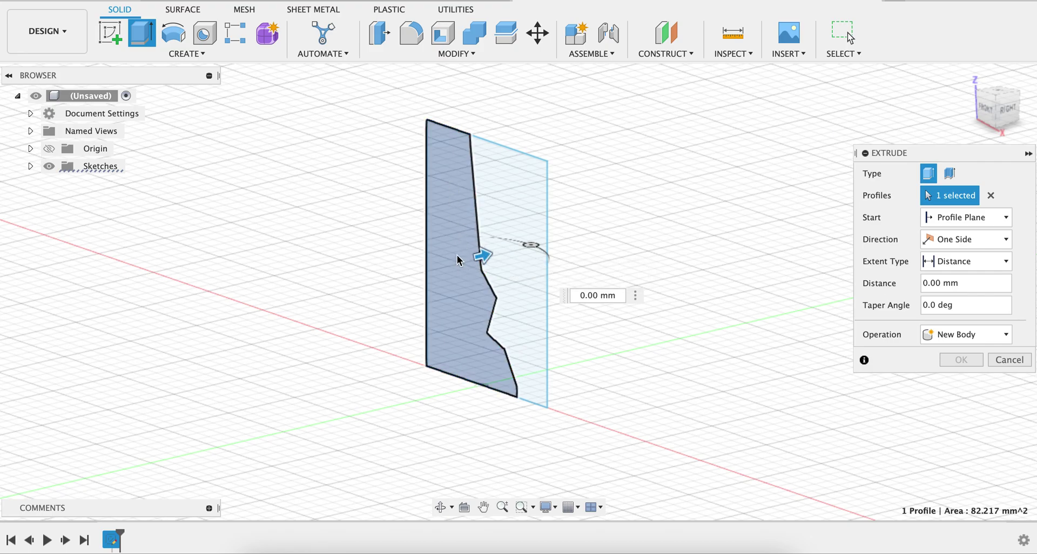
mouse_move(480, 258)
mouse_down()
mouse_move(713, 229)
mouse_move(702, 222)
mouse_move(495, 260)
mouse_up()
click(607, 292)
click(604, 293)
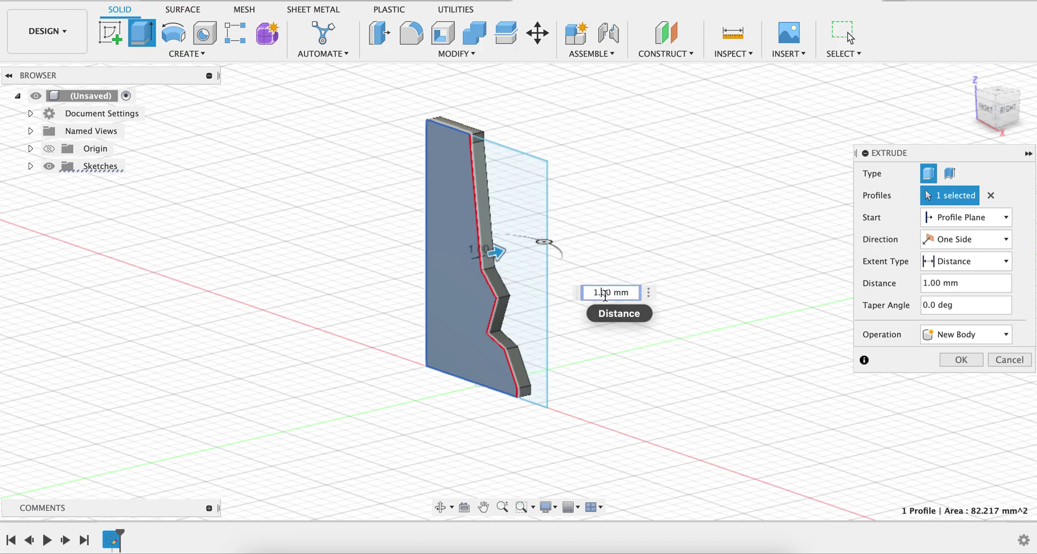
drag(611, 295, 598, 297)
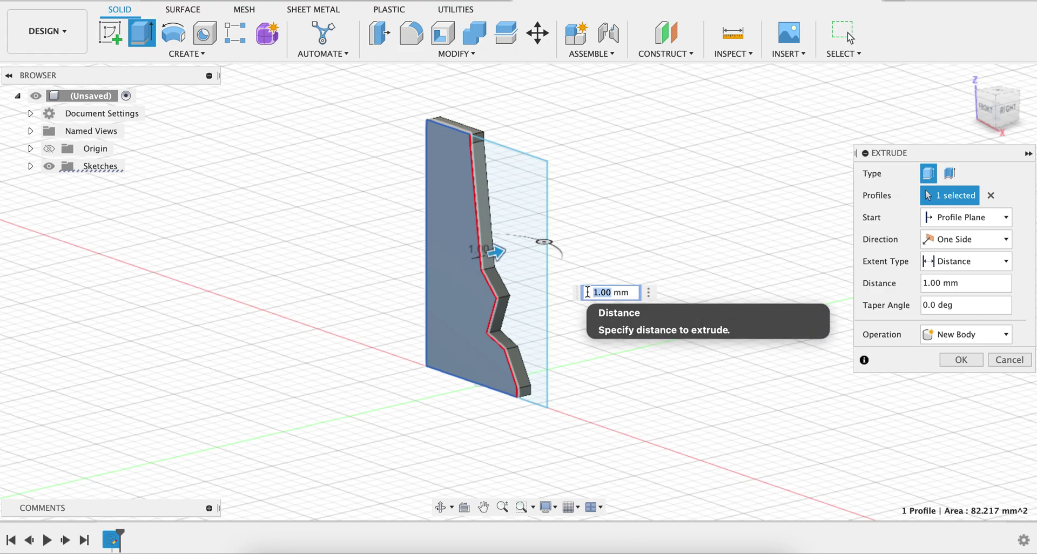
text(0.25)
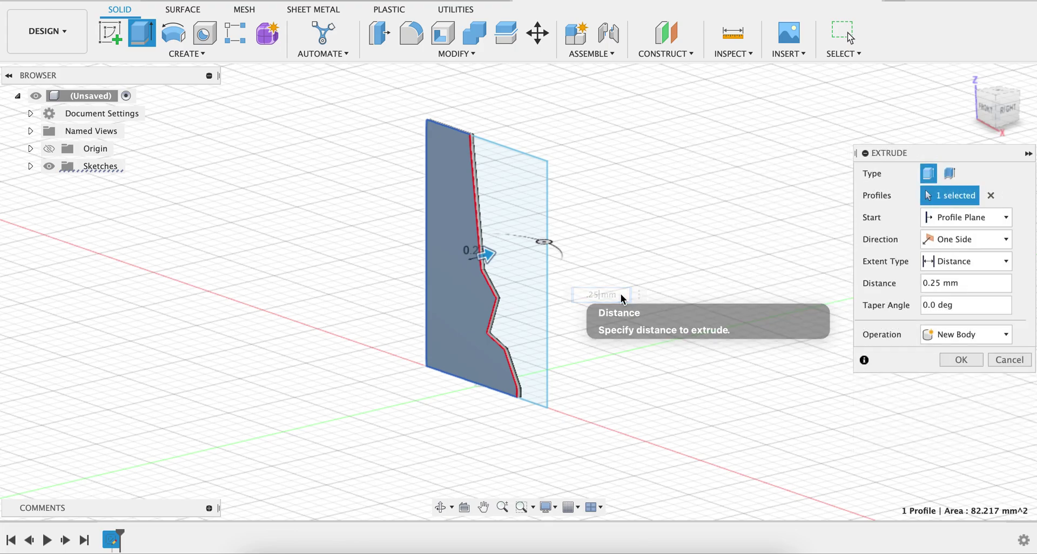
key(Return)
- Examine the thin extruded body's front, back and jagged edge from several angles
scroll(498, 284, up, 2)
scroll(499, 284, up, 3)
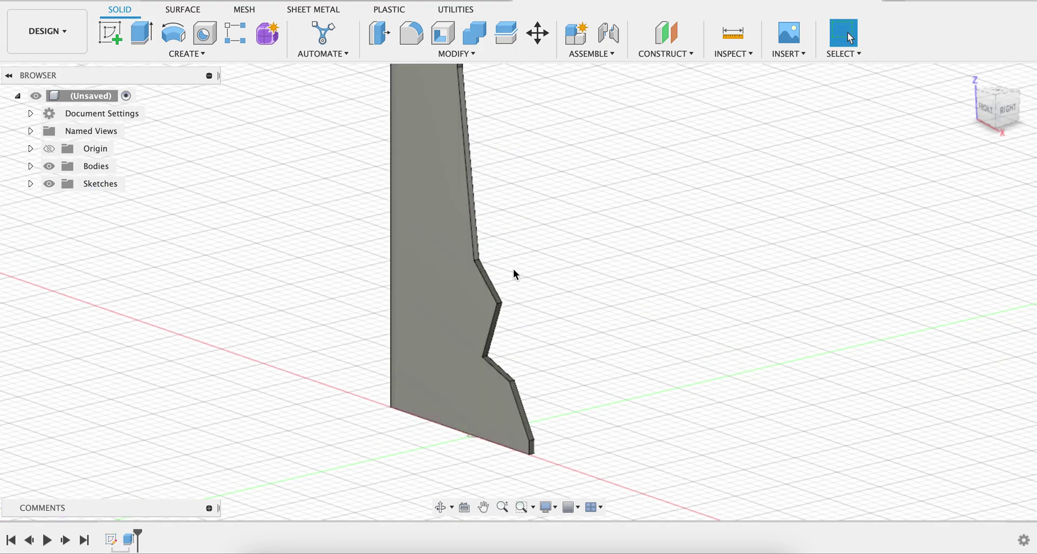
scroll(514, 274, down, 1)
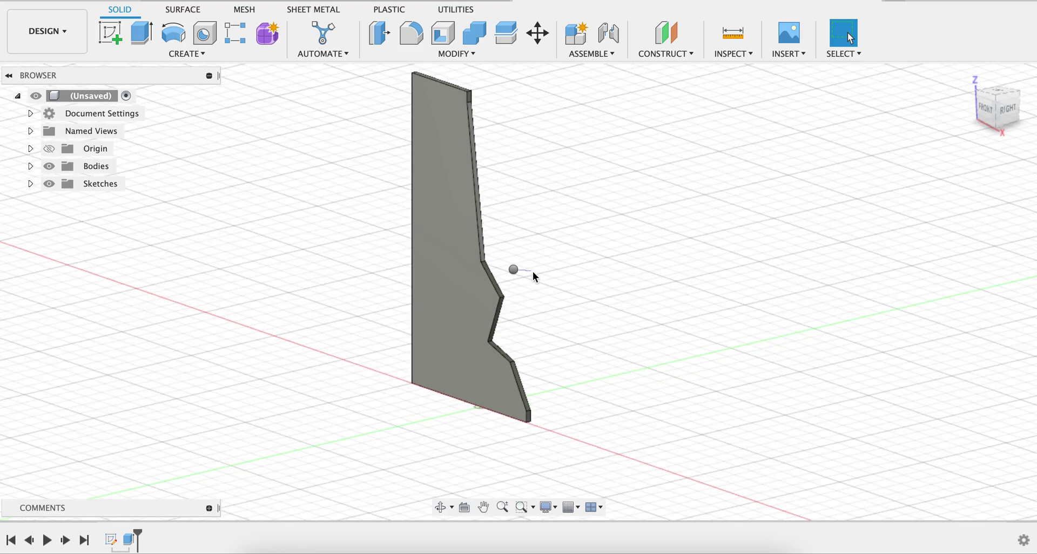
right_click(533, 271)
click(812, 174)
drag(1000, 112, 1023, 109)
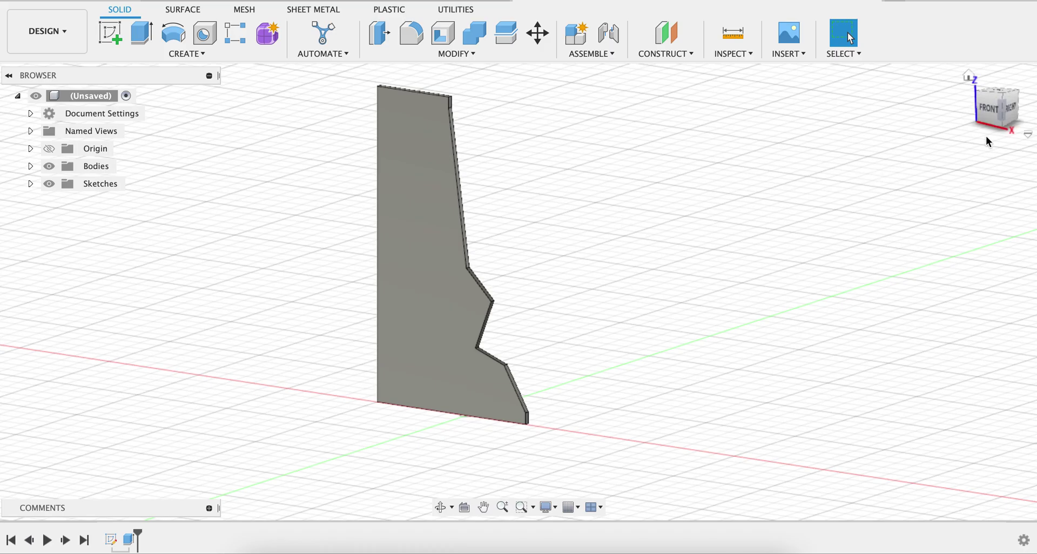
mouse_move(1004, 115)
mouse_down()
mouse_move(810, 107)
mouse_move(654, 130)
mouse_up()
drag(781, 117, 765, 122)
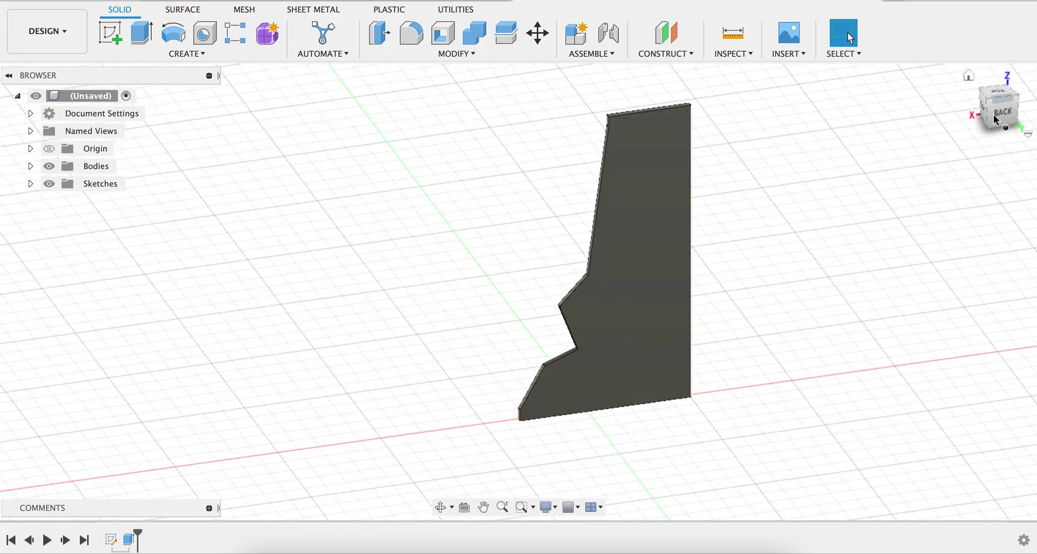
drag(988, 108, 987, 79)
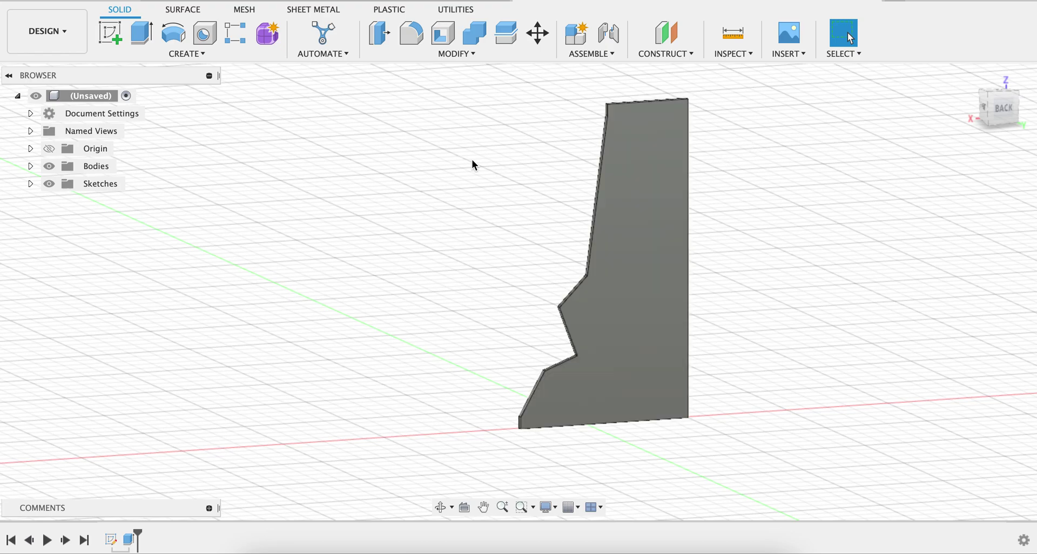
mouse_move(989, 116)
mouse_down()
mouse_move(937, 95)
mouse_move(848, 86)
mouse_move(700, 88)
mouse_move(684, 114)
mouse_move(701, 104)
mouse_up()
drag(546, 110, 557, 111)
scroll(477, 234, up, 5)
scroll(477, 235, down, 2)
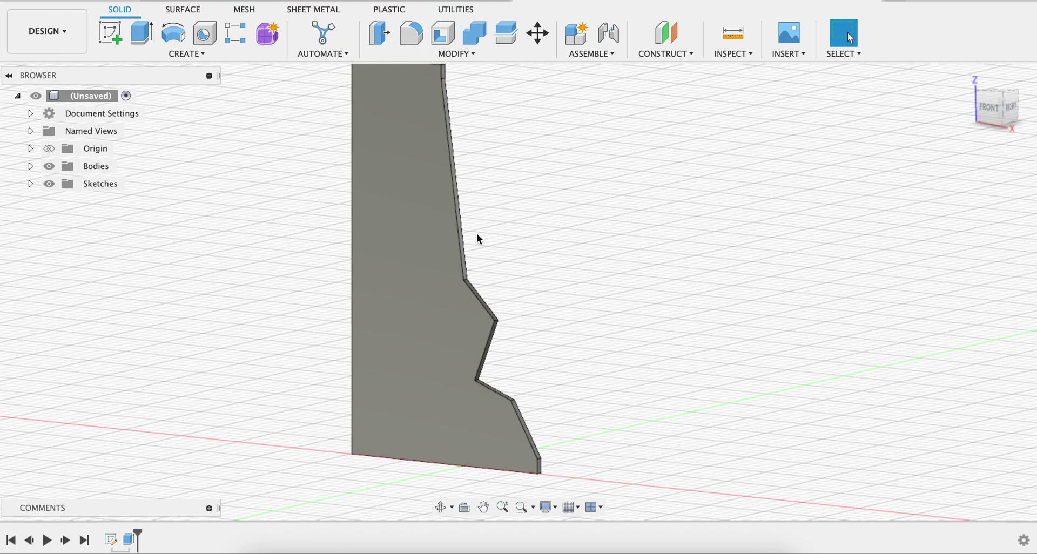
scroll(477, 239, down, 1)
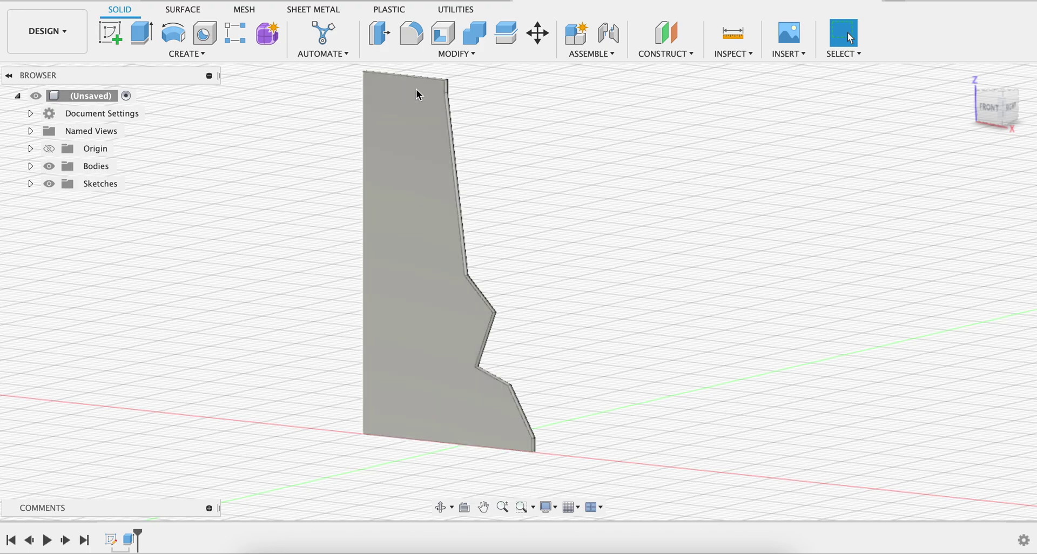
- Select the upper five front-face edges of the jagged side, from the short vertical top edge down to the lower notch's short slanted edge
click(445, 93)
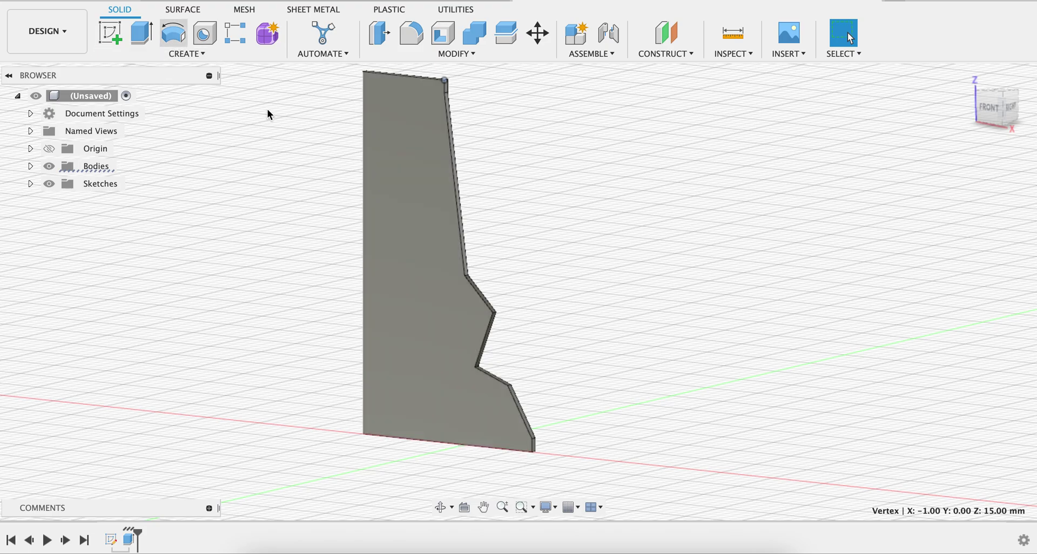
click(455, 194)
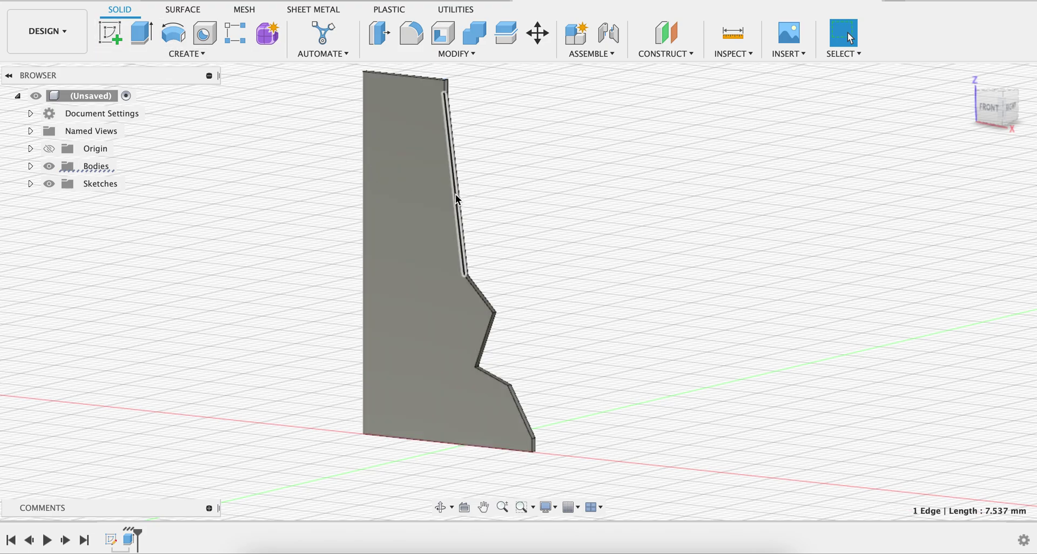
scroll(459, 149, up, 1)
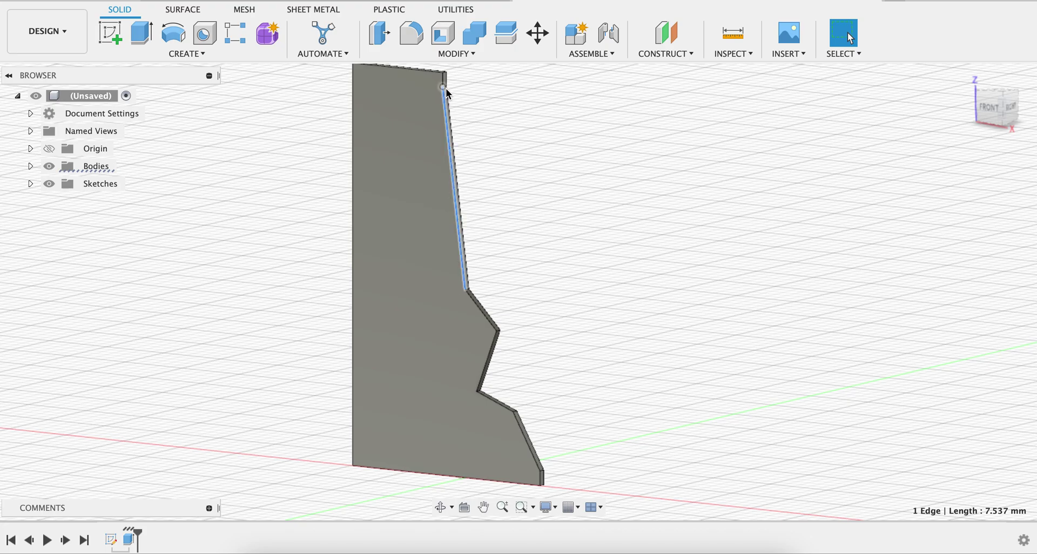
scroll(443, 84, up, 5)
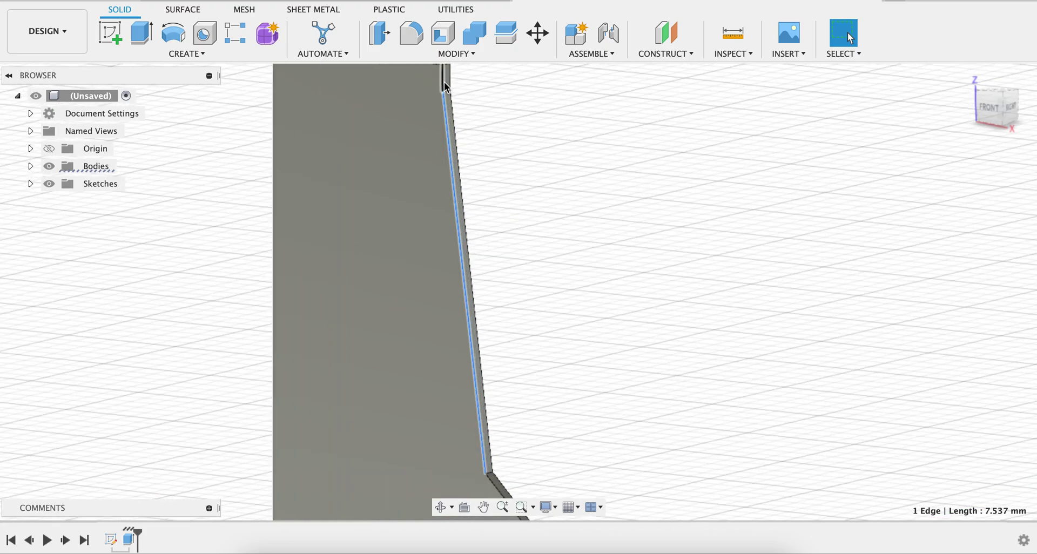
shift+click(444, 81)
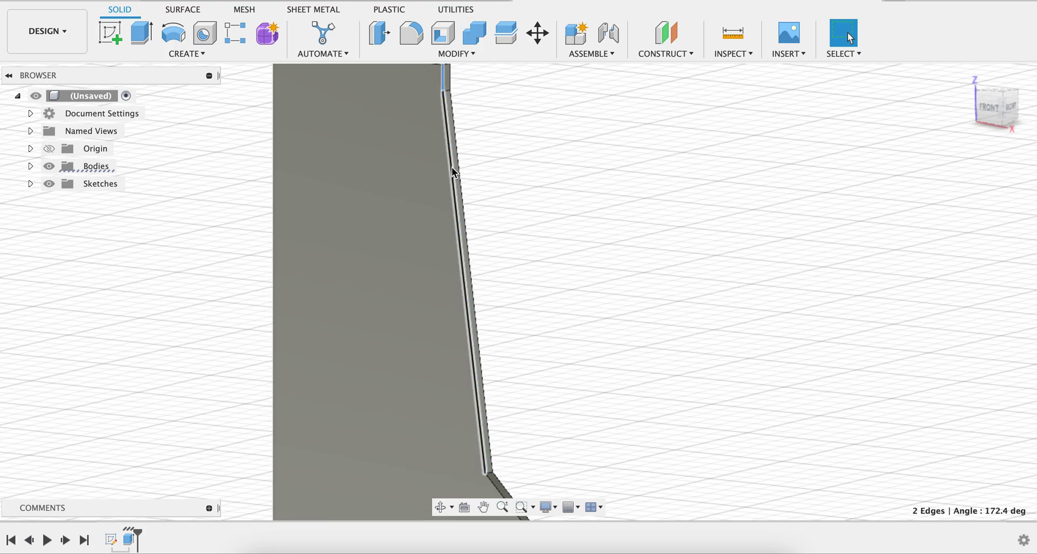
middle_drag(645, 298, 637, 132)
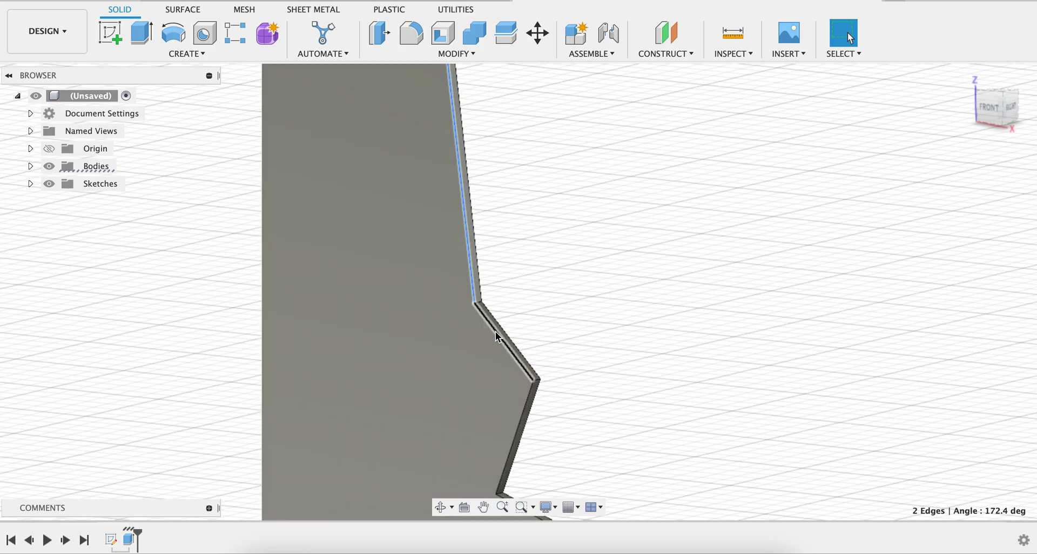
shift+click(498, 337)
middle_drag(599, 349, 606, 228)
shift+click(526, 302)
shift+click(531, 391)
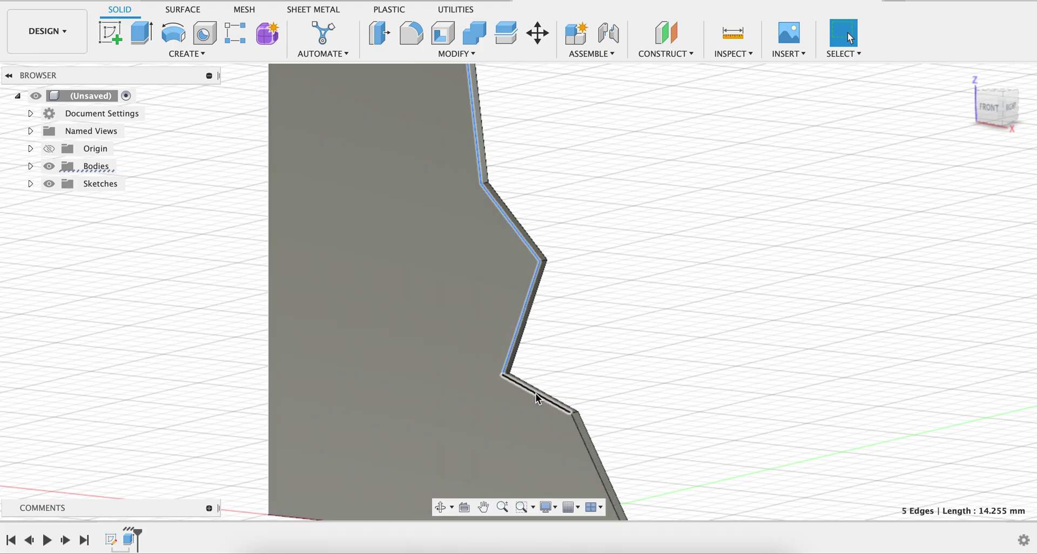
- Add the remaining two front-face edges of the jagged side, the lower slanted one and the short vertical one at the base, to the selection
middle_drag(639, 364, 614, 234)
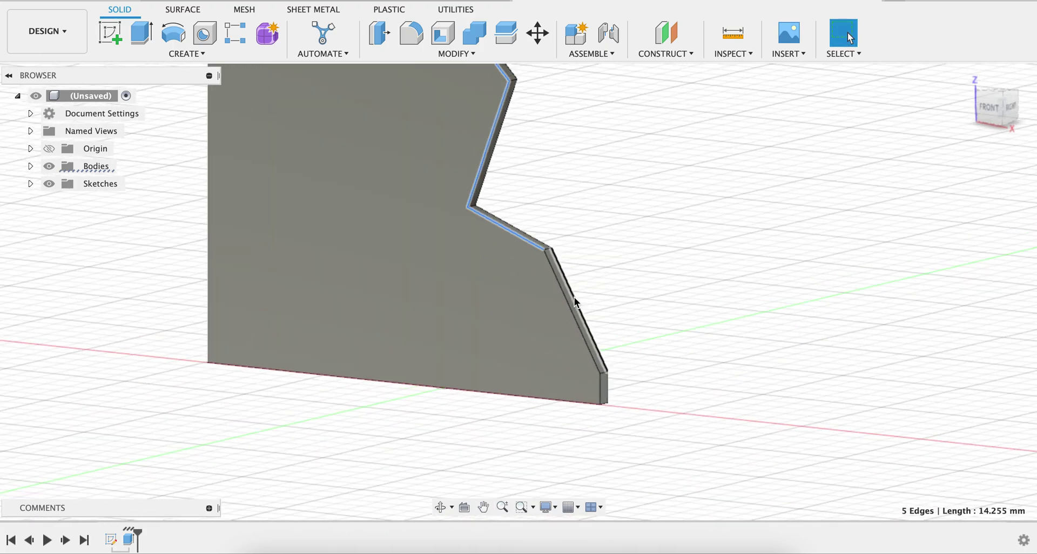
shift+click(573, 311)
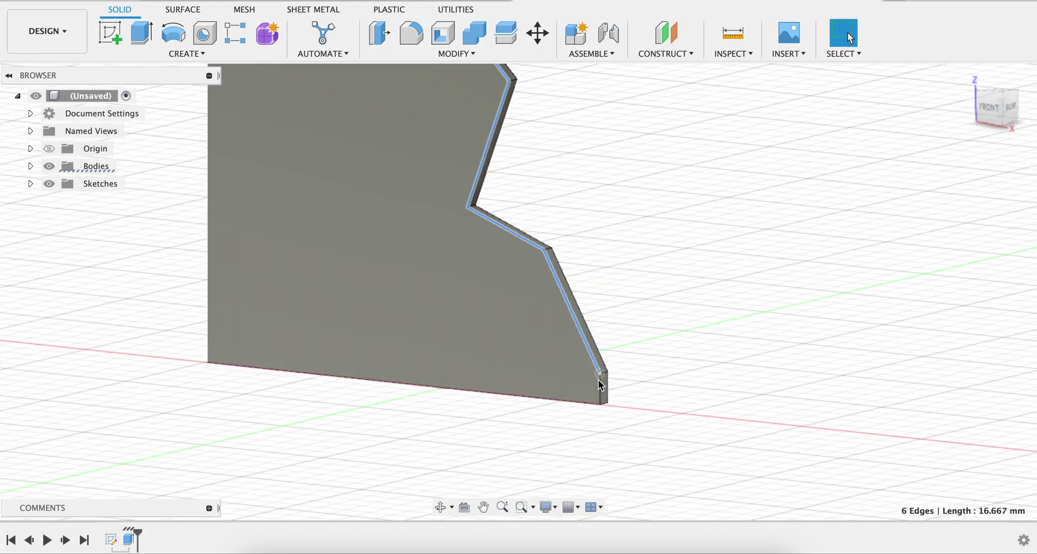
shift+click(601, 384)
middle_drag(601, 271, 591, 331)
scroll(604, 236, down, 4)
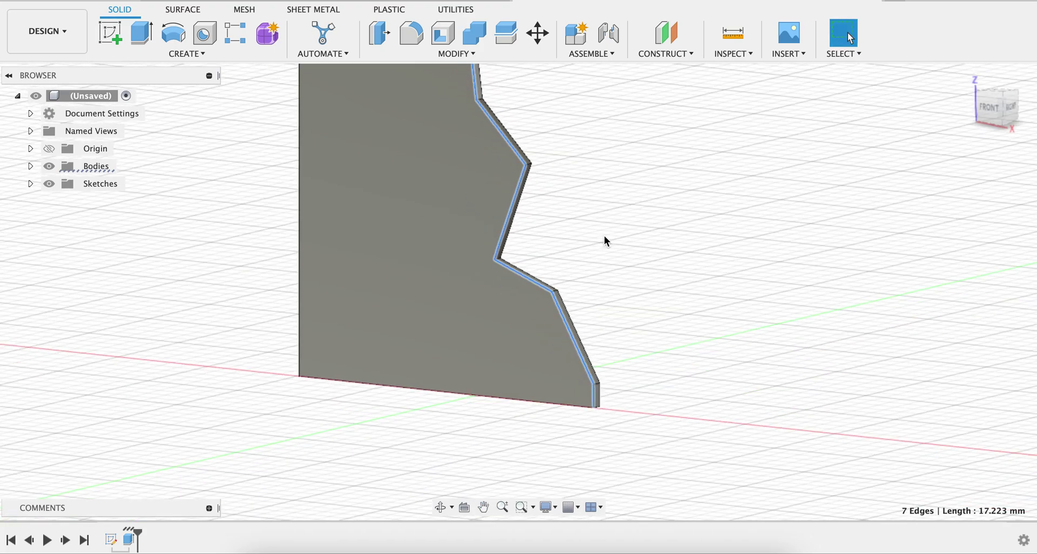
scroll(604, 241, down, 1)
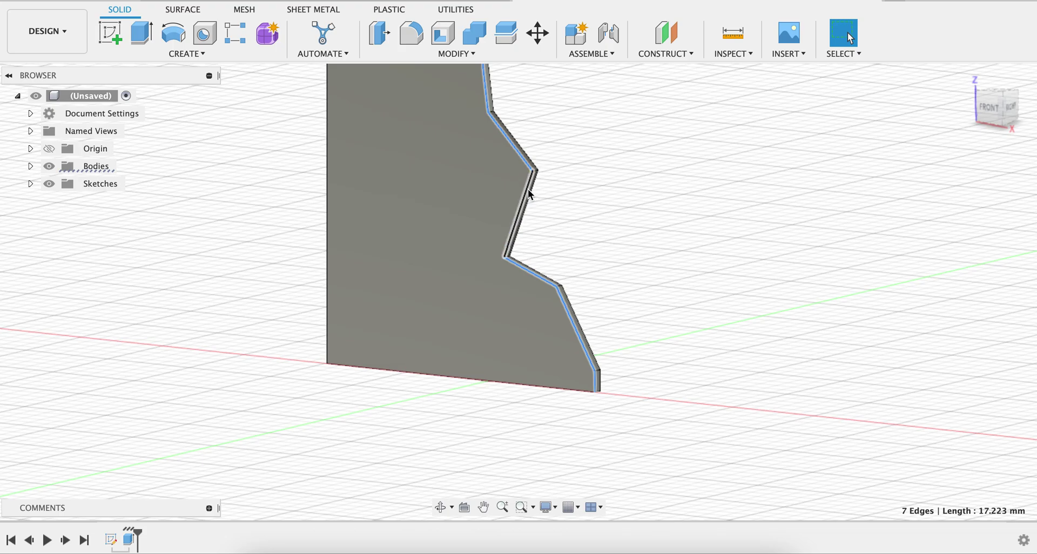
- Chamfer the seven selected edges along the jagged side with an equal distance of 0.15 mm
right_click(527, 189)
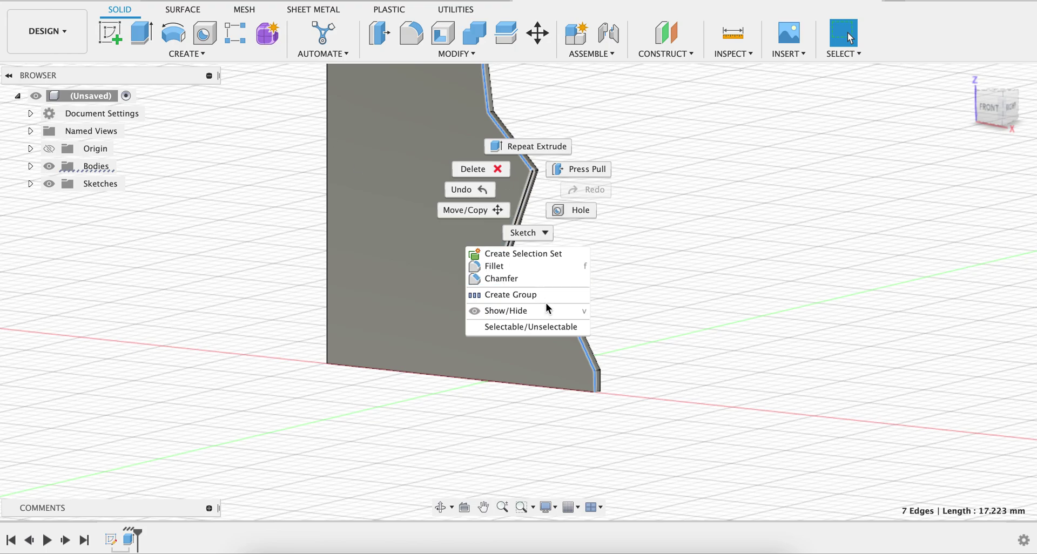
click(516, 279)
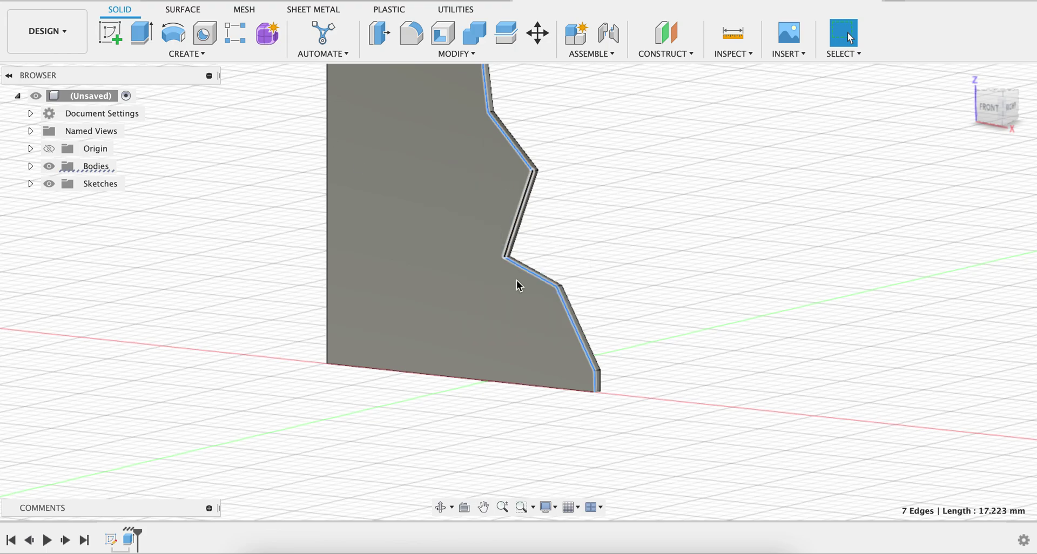
middle_drag(585, 176, 562, 300)
scroll(568, 277, down, 3)
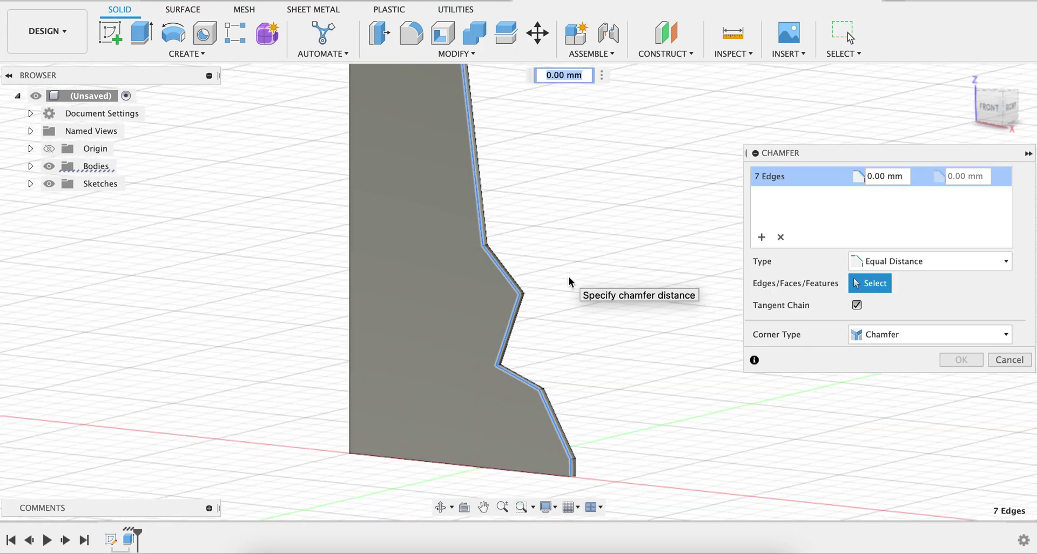
middle_drag(505, 173, 510, 265)
scroll(501, 168, up, 1)
scroll(501, 168, up, 6)
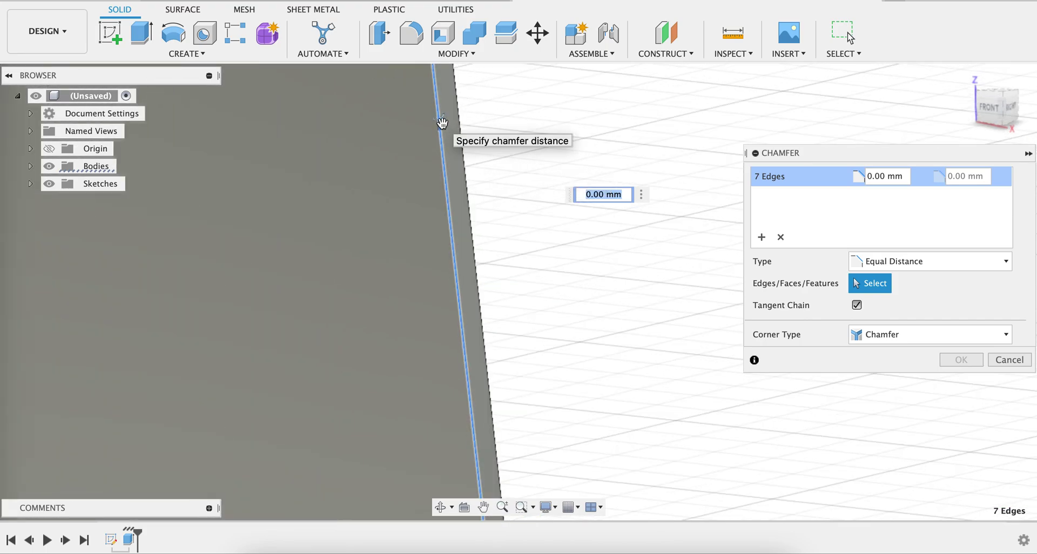
drag(441, 123, 441, 122)
click(563, 157)
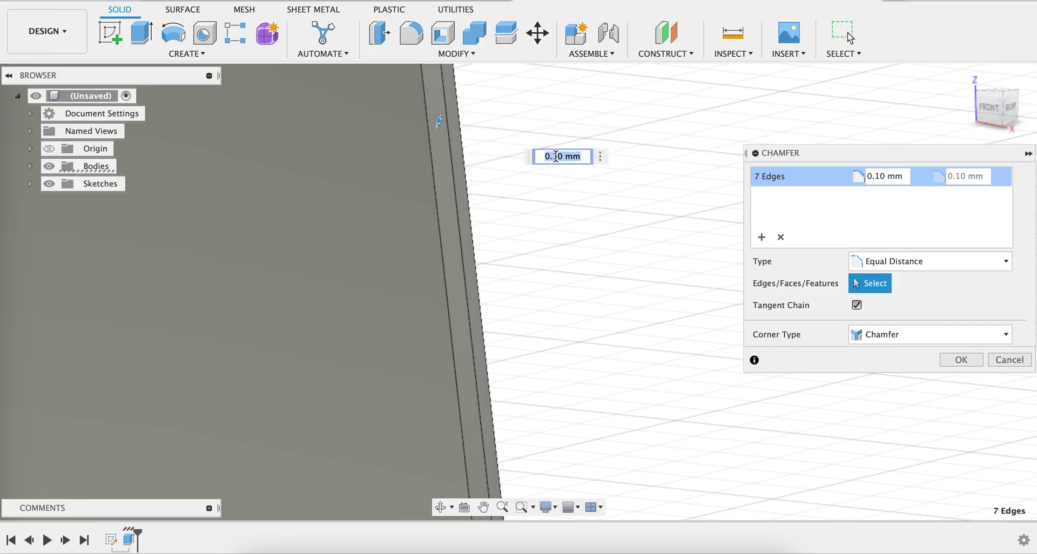
click(564, 156)
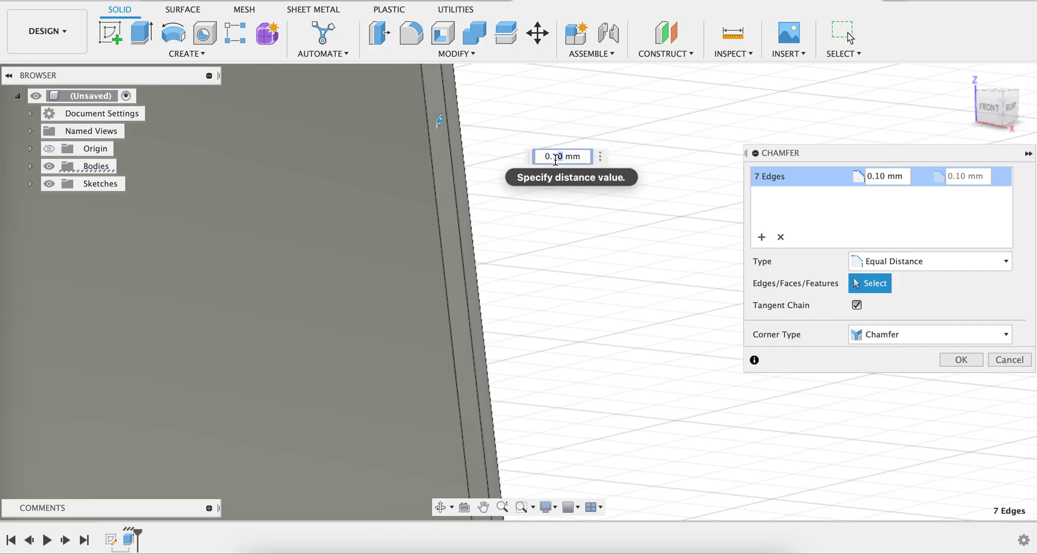
key(BackSpace)
key(BackSpace)
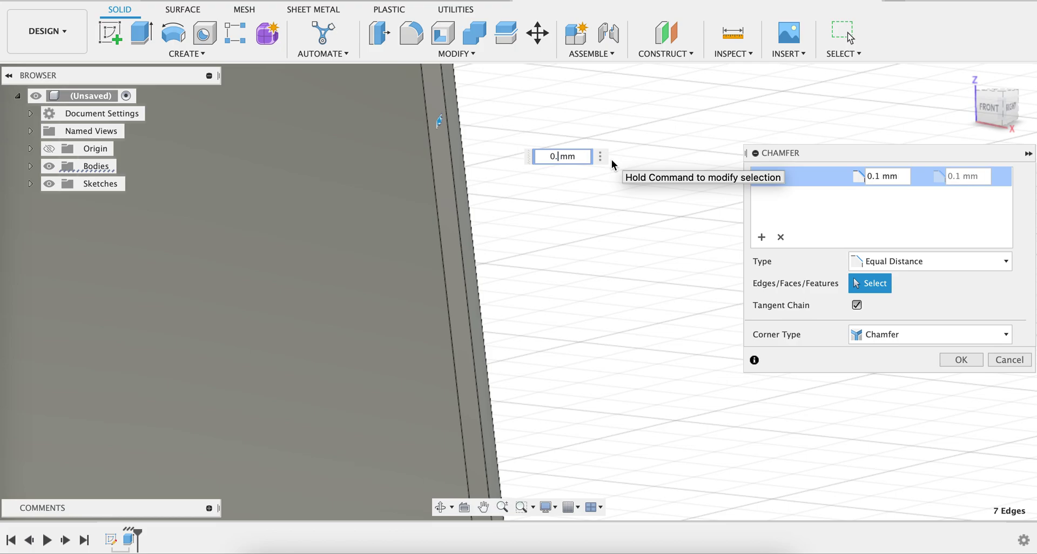
text(15)
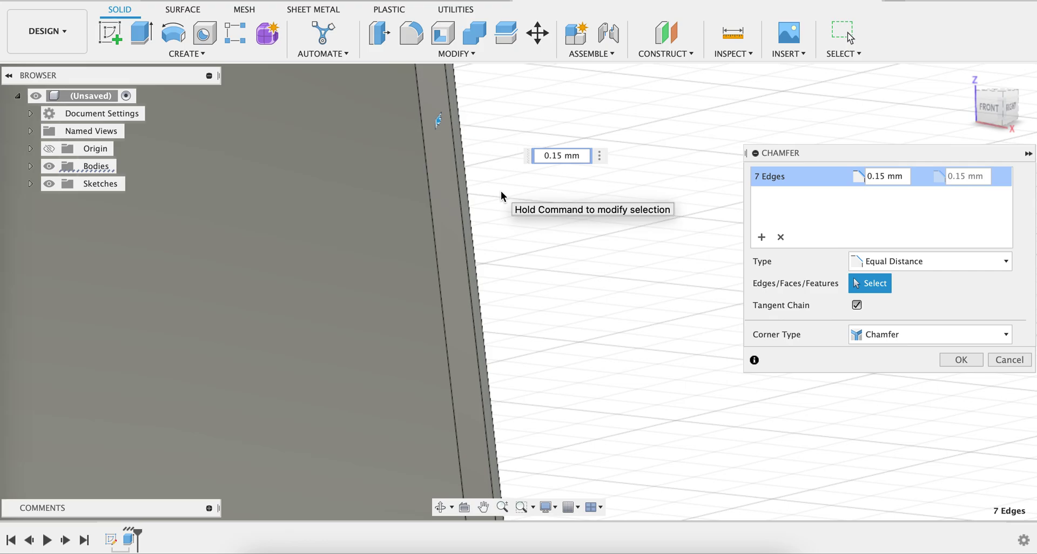
key(Return)
- Fillet the plate's upper corner on the straight side, opposite the jagged side, with a constant radius of 0.60 mm
scroll(501, 191, down, 10)
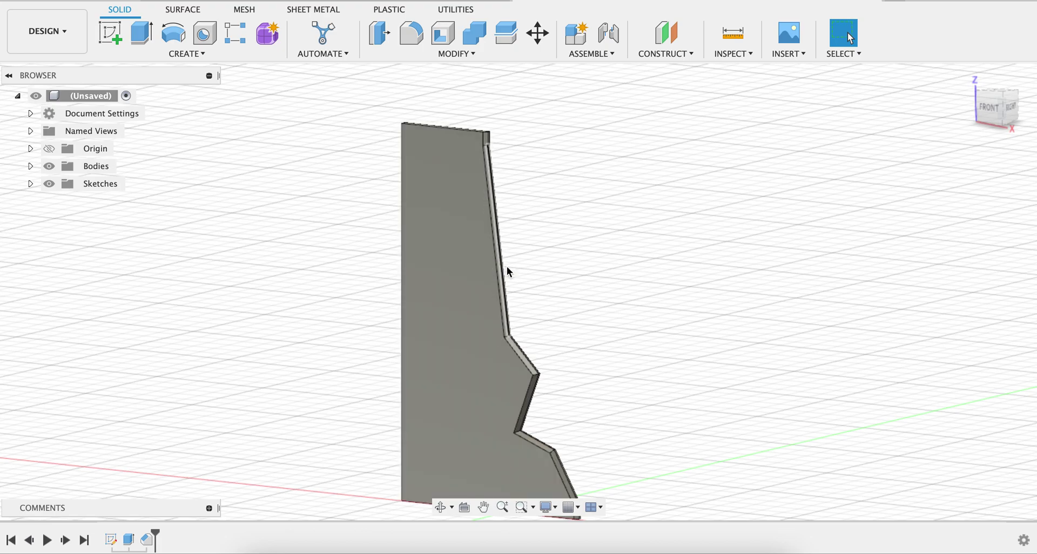
scroll(600, 250, down, 2)
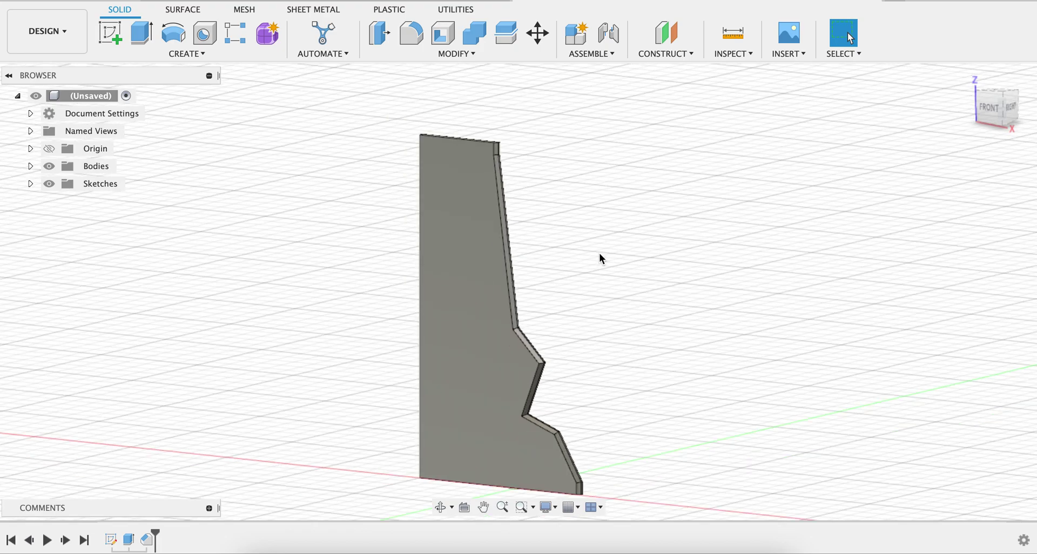
drag(994, 106, 1036, 106)
scroll(339, 225, up, 6)
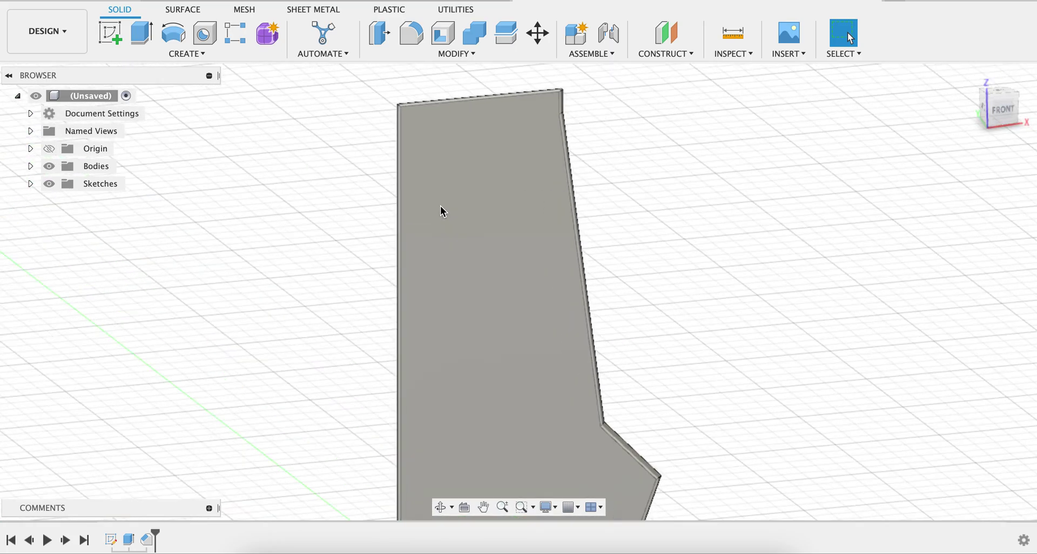
middle_drag(473, 143, 479, 212)
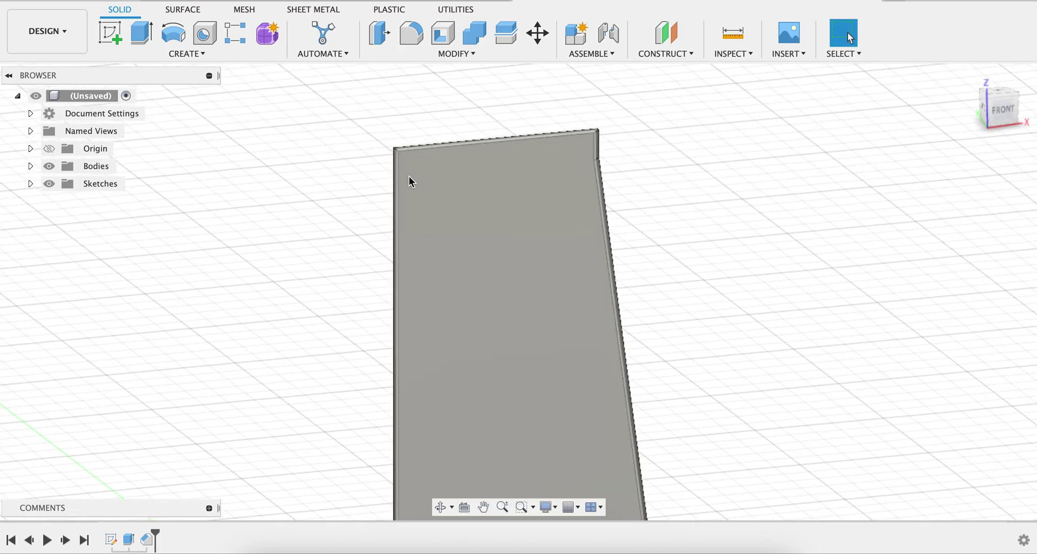
scroll(410, 178, up, 3)
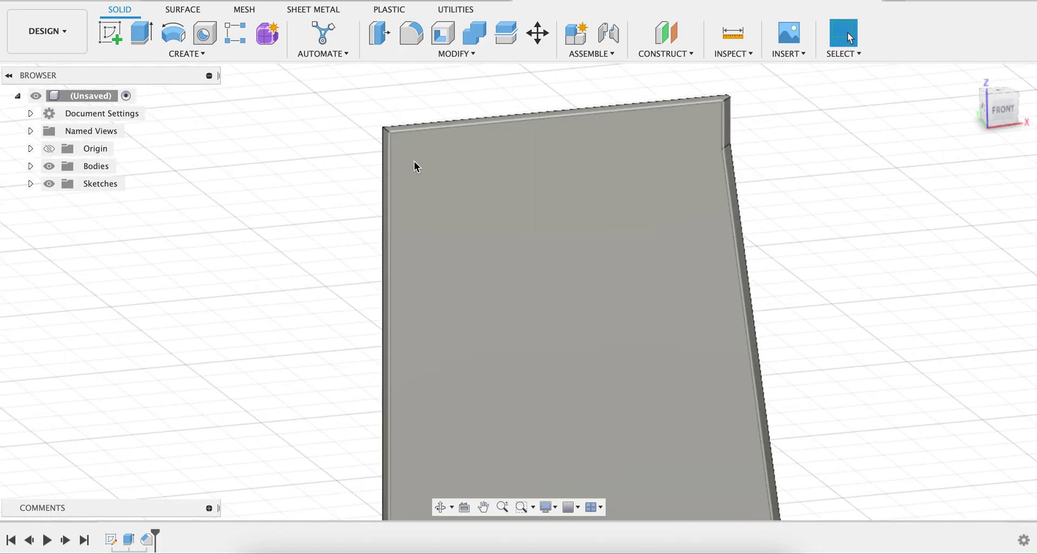
drag(990, 112, 1005, 111)
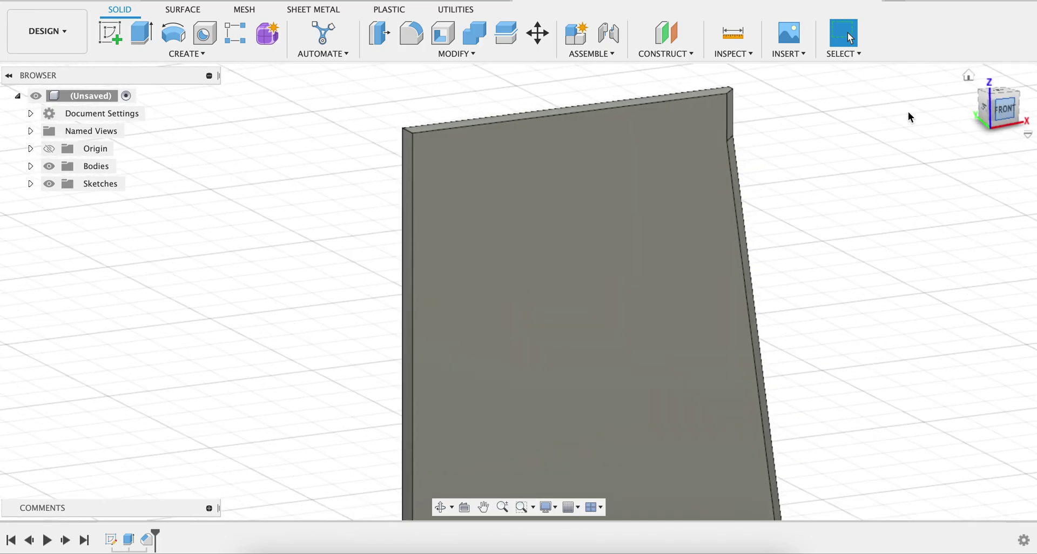
click(414, 38)
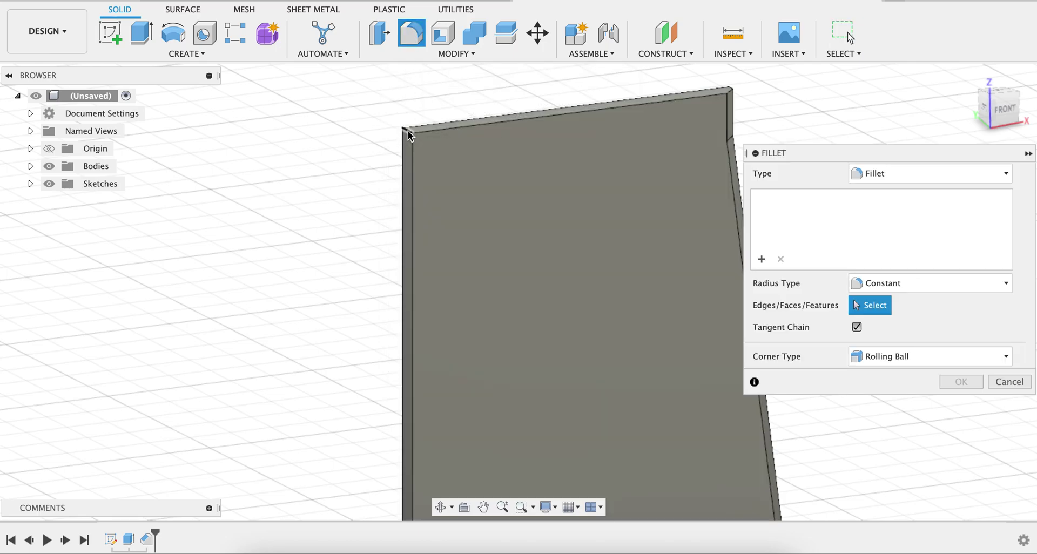
click(409, 135)
drag(405, 129, 418, 134)
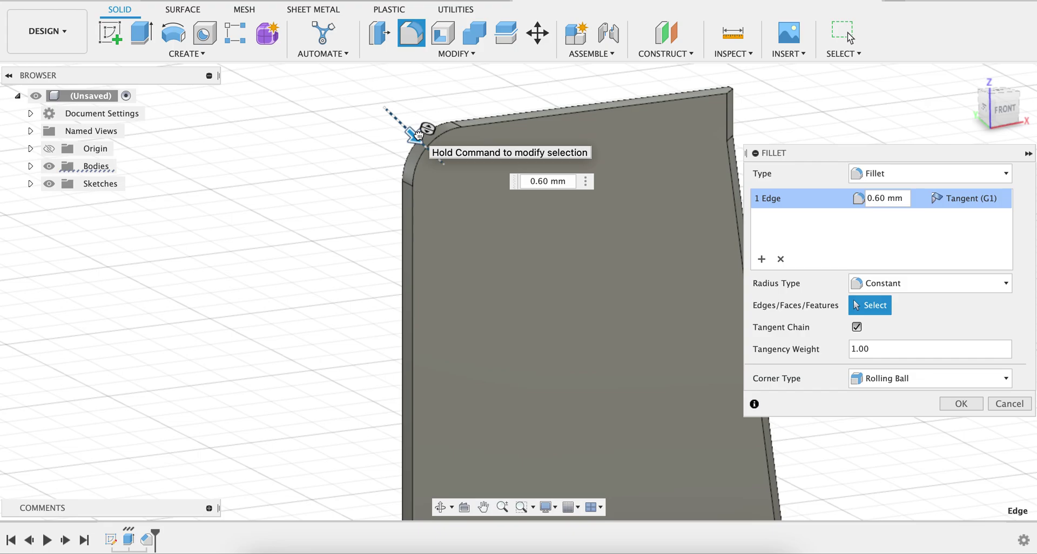
click(546, 183)
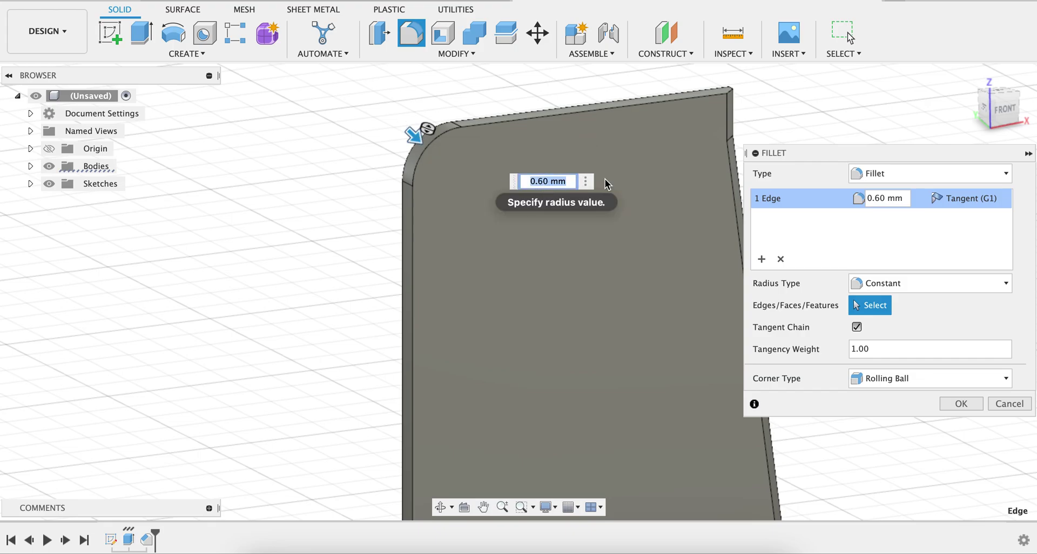
key(Return)
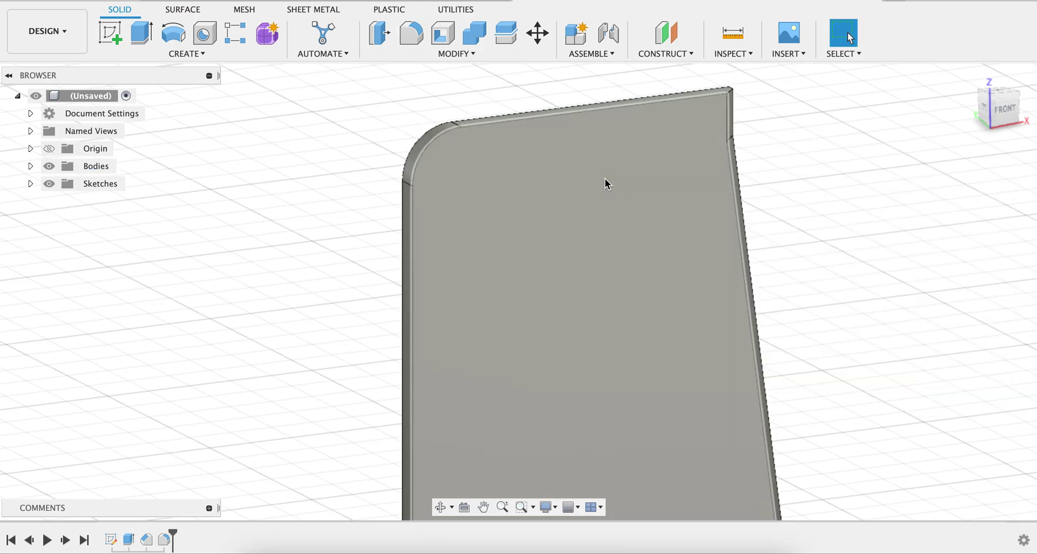
- Examine the plate's straight side from the filleted upper corner down to its bottom corner
scroll(489, 264, up, 5)
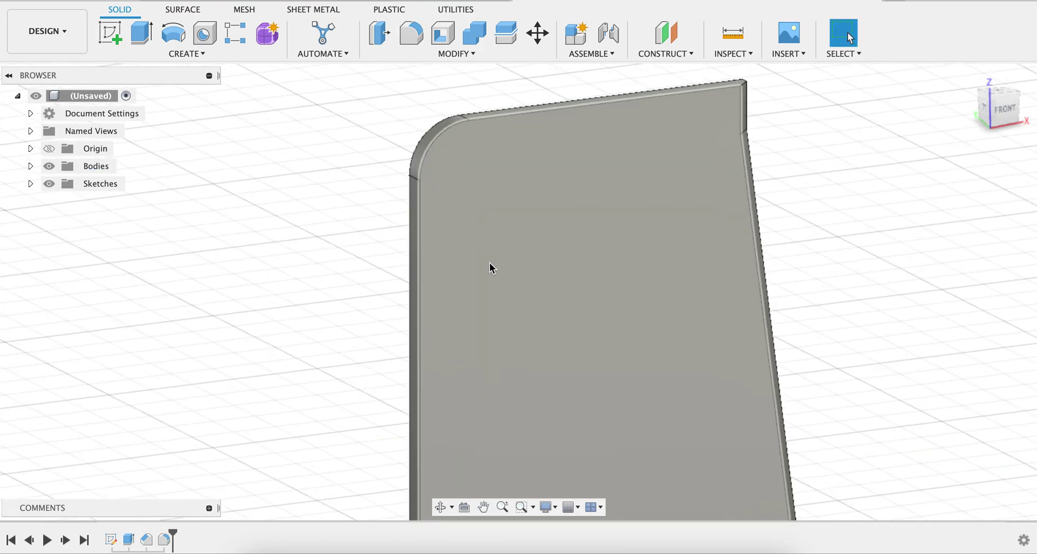
scroll(489, 264, down, 4)
middle_drag(489, 264, 486, 76)
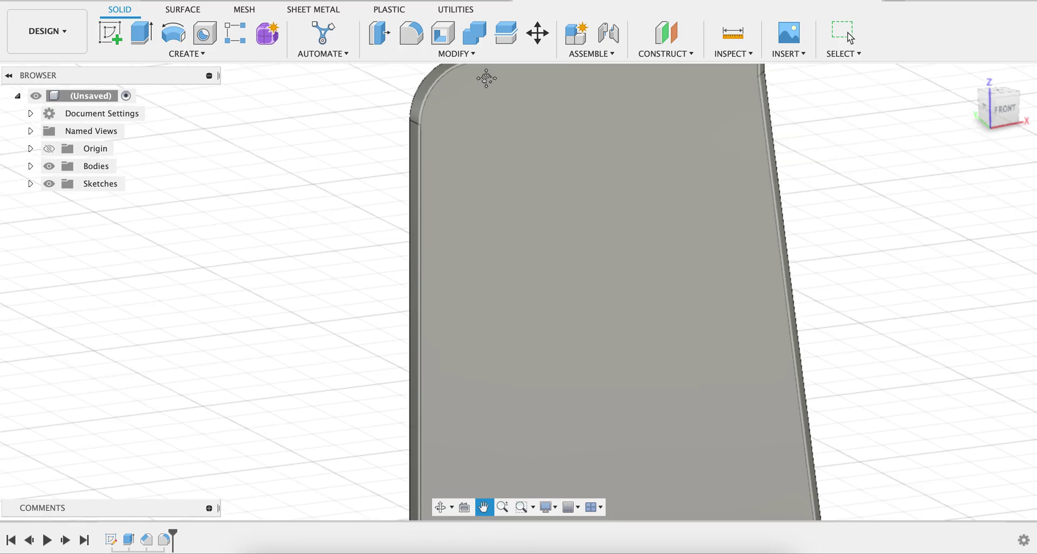
middle_drag(475, 308, 475, 64)
middle_drag(493, 316, 512, 123)
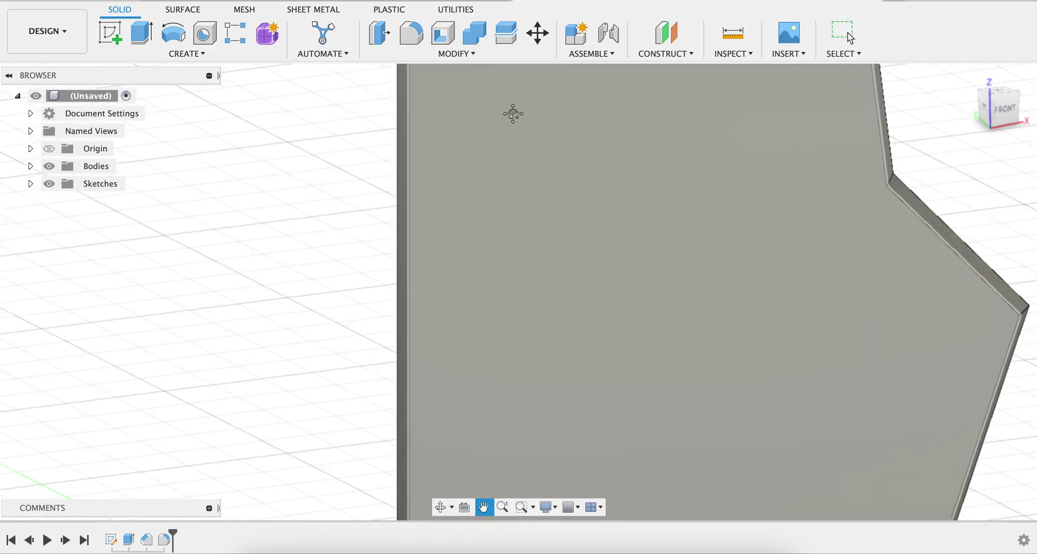
middle_drag(513, 283, 480, 149)
middle_drag(487, 285, 510, 97)
middle_drag(524, 313, 520, 254)
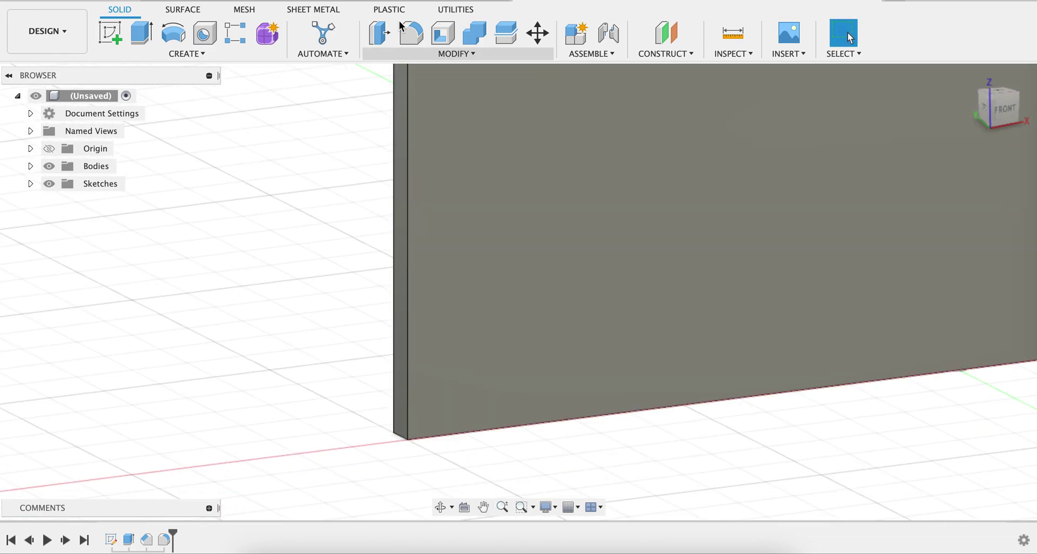
click(407, 30)
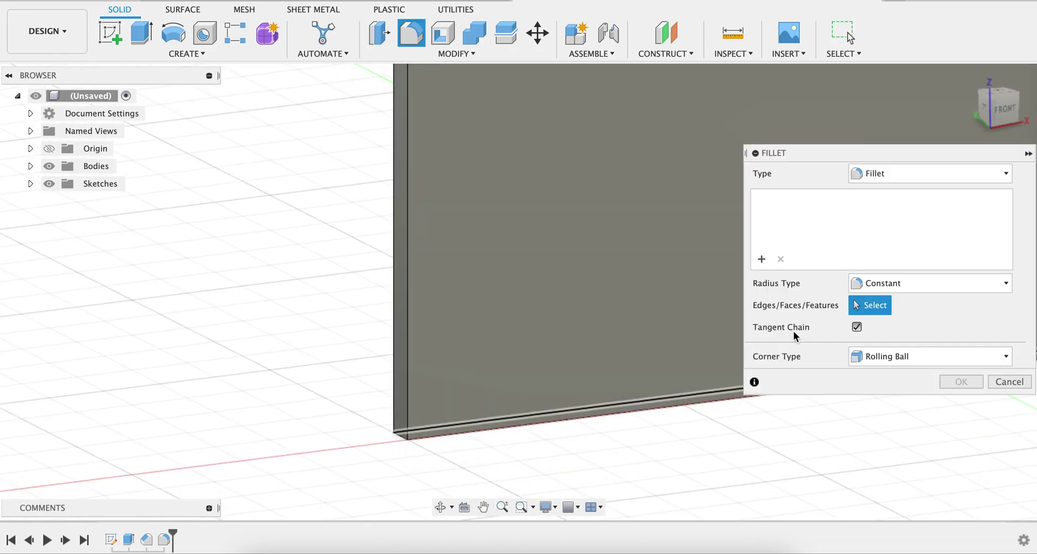
click(1009, 381)
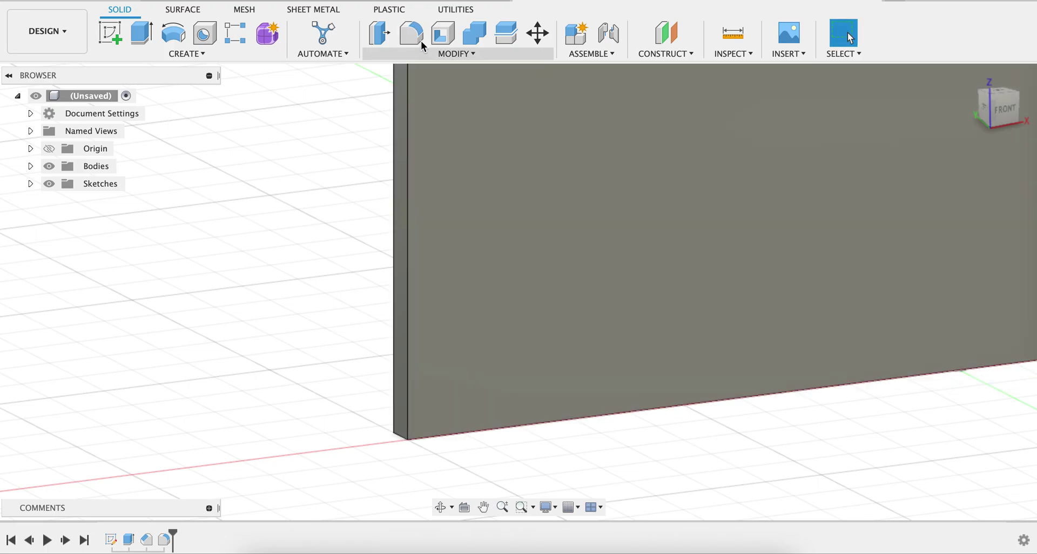
- Fillet the plate's bottom corner on the straight side with a constant radius of 0.60 mm
click(420, 39)
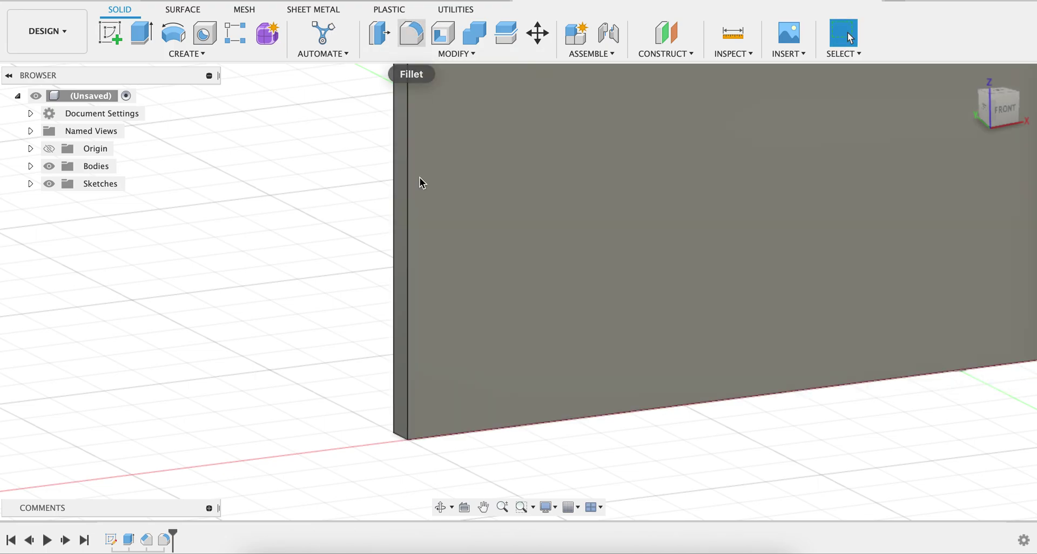
click(398, 439)
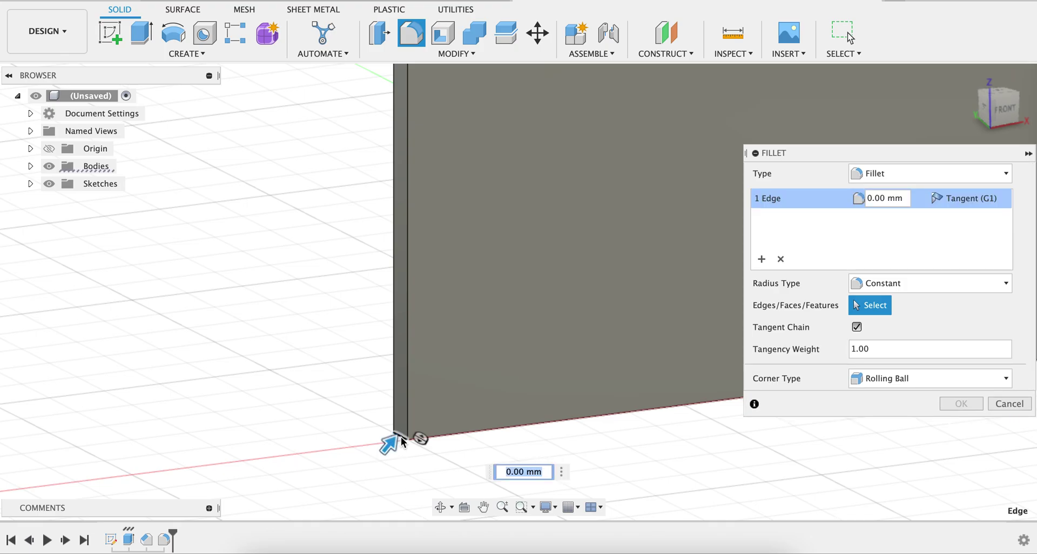
drag(397, 440, 414, 416)
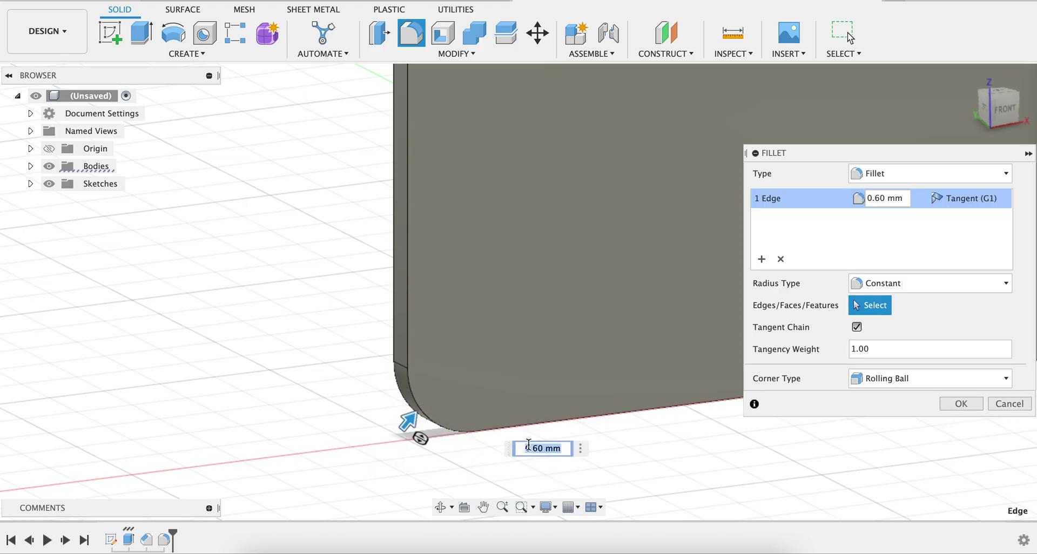
key(Return)
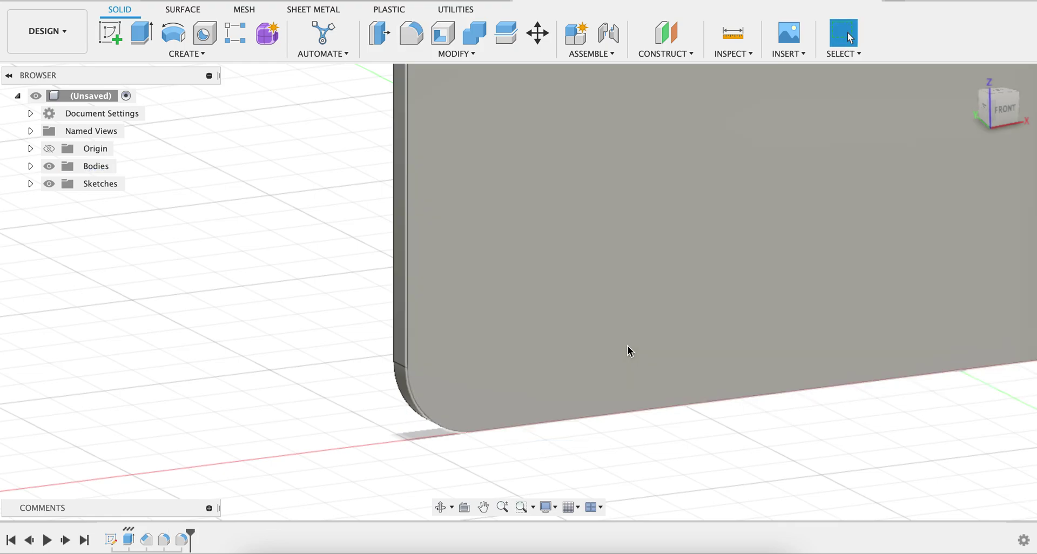
- Make Sketch1 visible again so both of its profiles show along with the plate
scroll(628, 346, down, 5)
scroll(627, 346, down, 3)
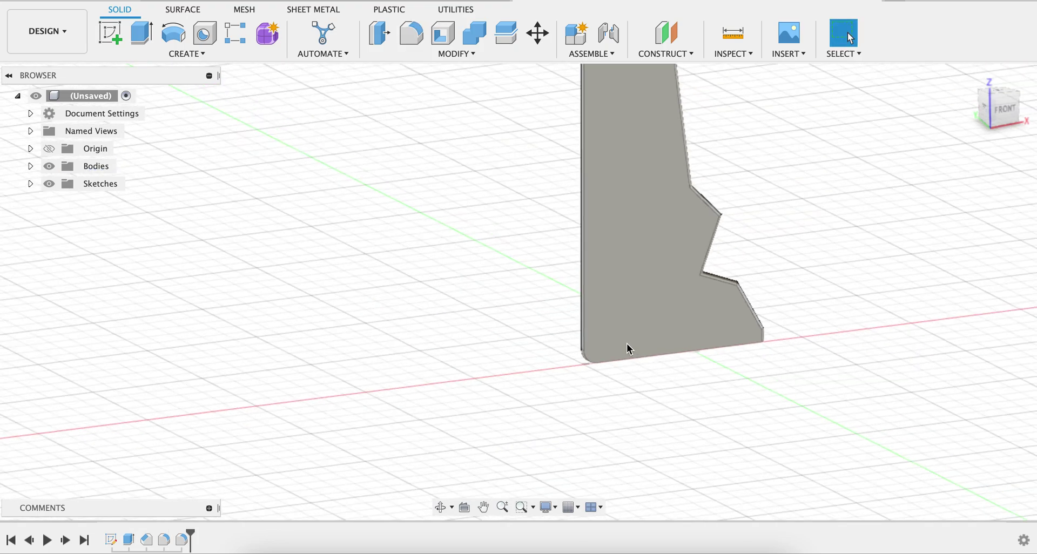
middle_drag(785, 197, 553, 257)
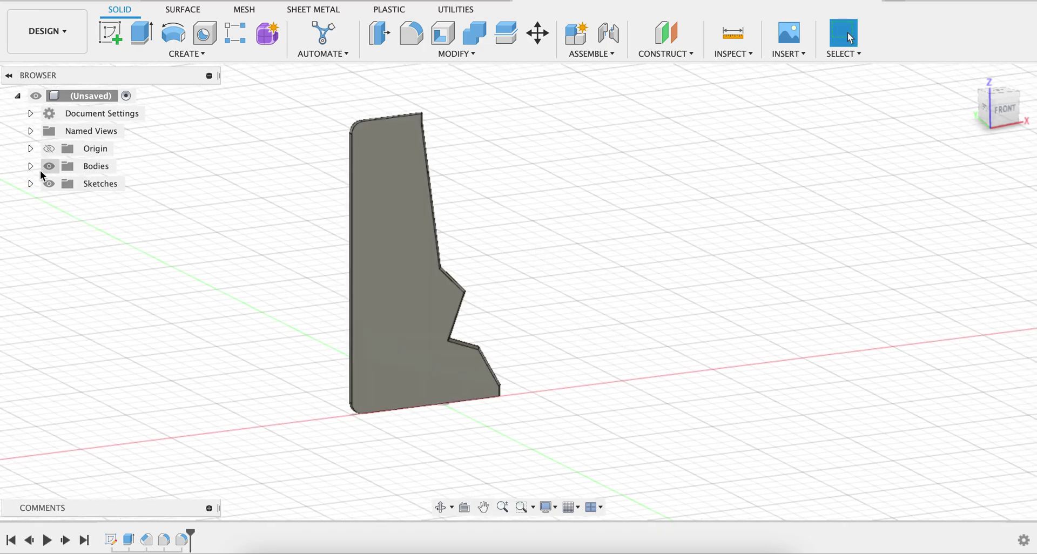
middle_drag(572, 268, 565, 264)
drag(985, 126, 963, 105)
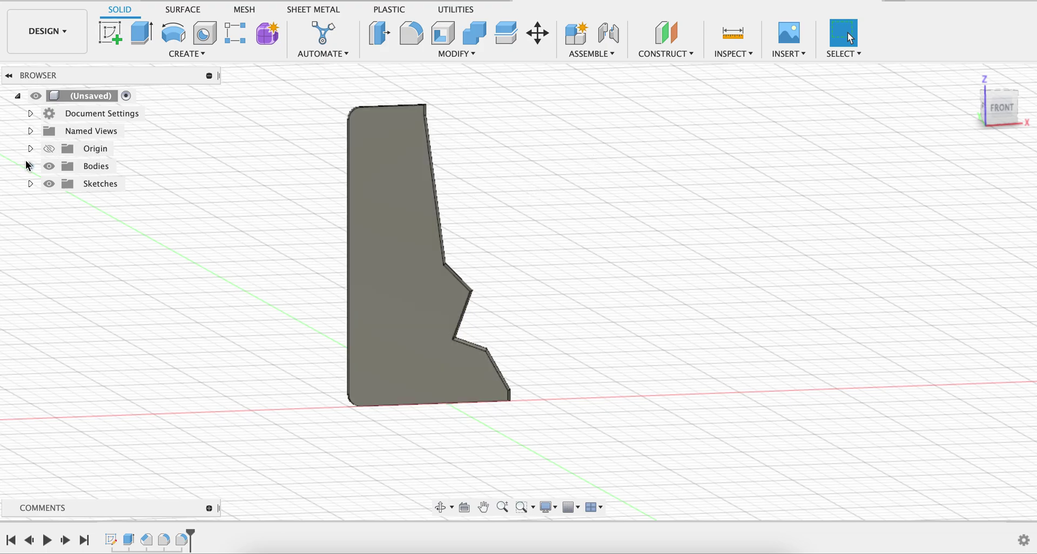
click(31, 184)
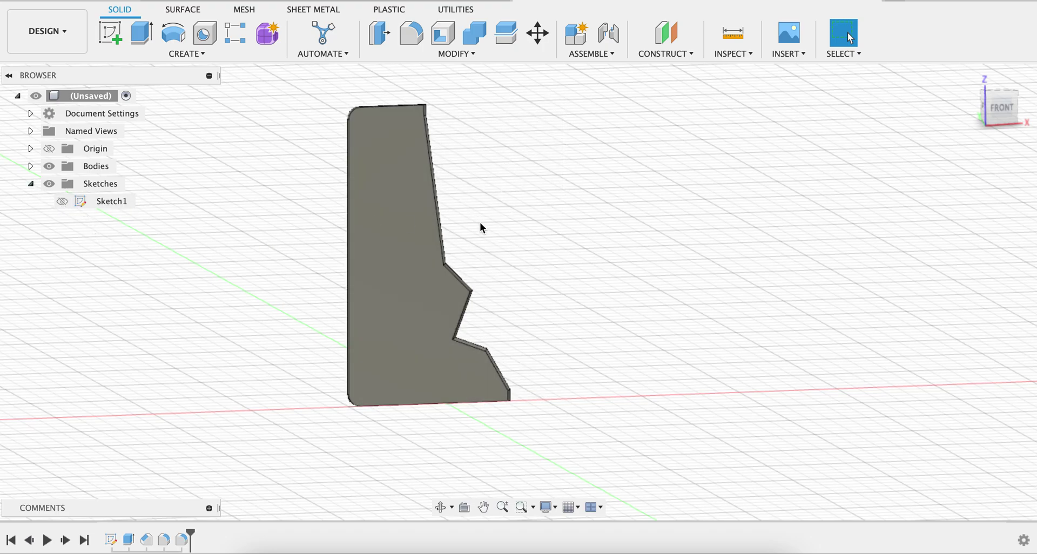
click(64, 204)
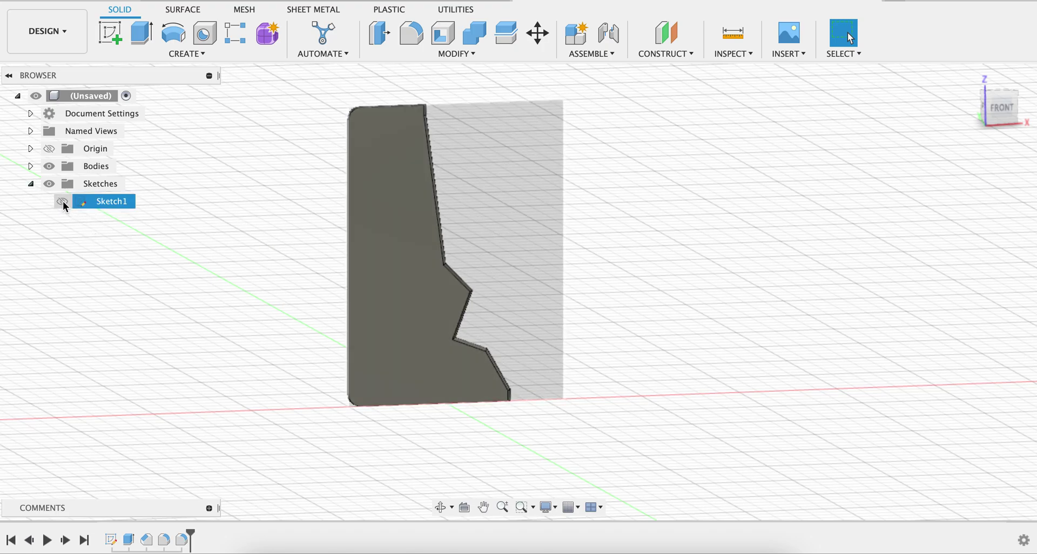
click(63, 203)
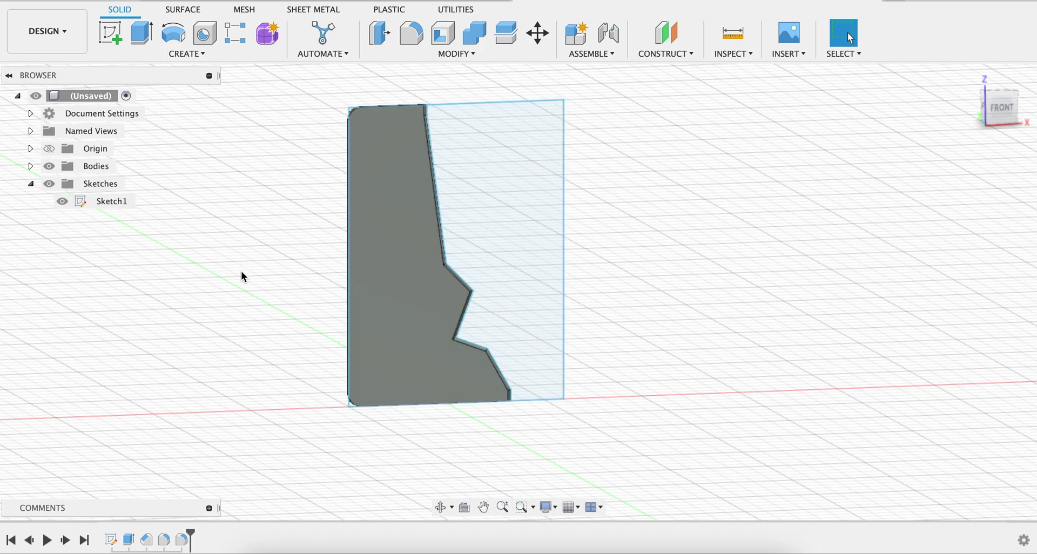
click(77, 204)
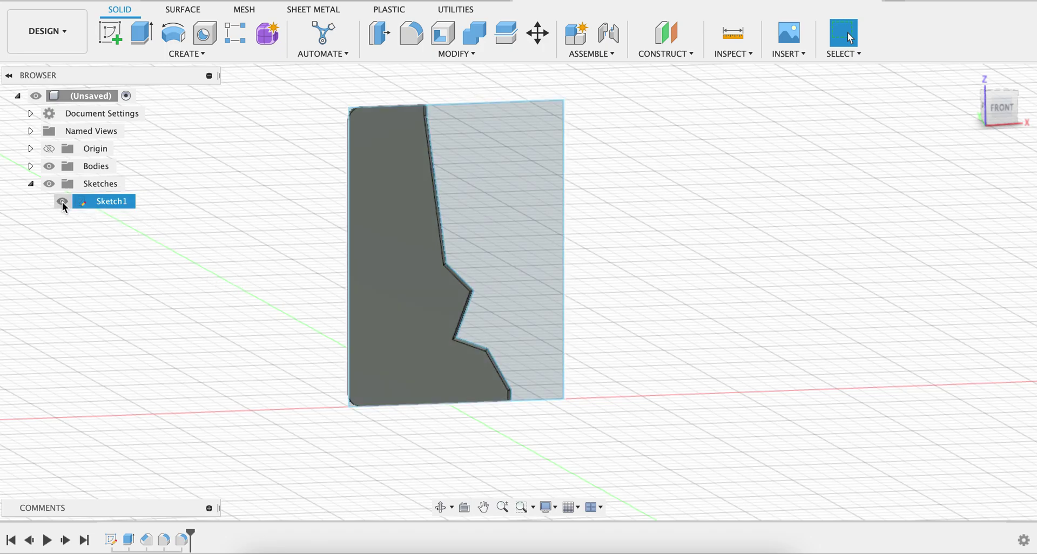
click(290, 253)
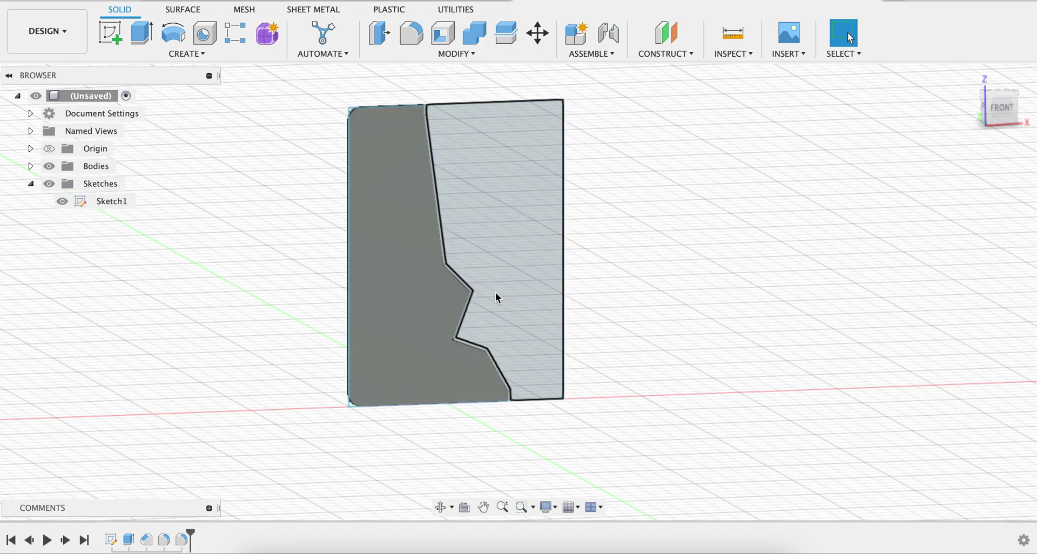
- Revolve the sketch profile beside the jagged side 360 degrees about the rectangle's far vertical edge as a new body
click(511, 274)
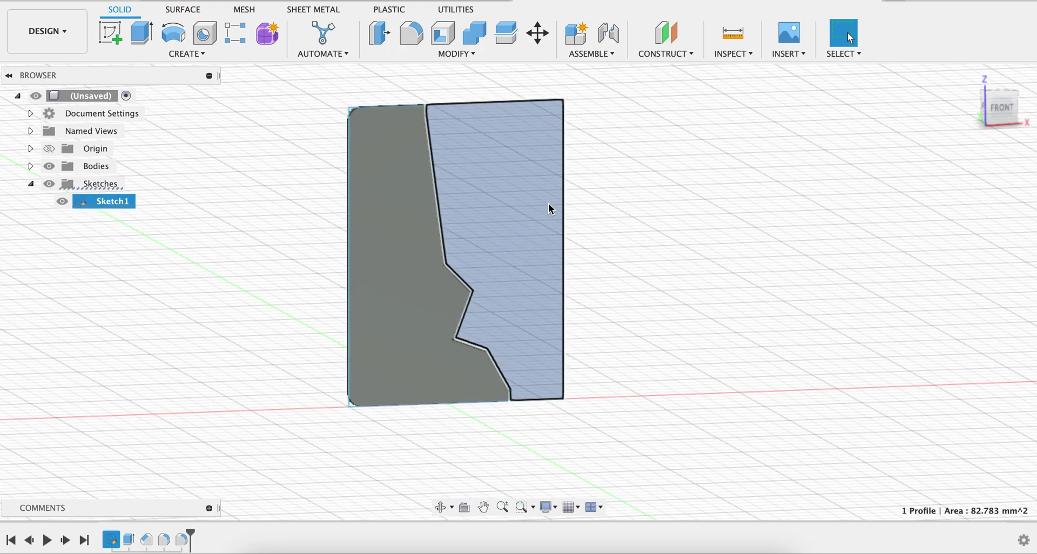
click(174, 34)
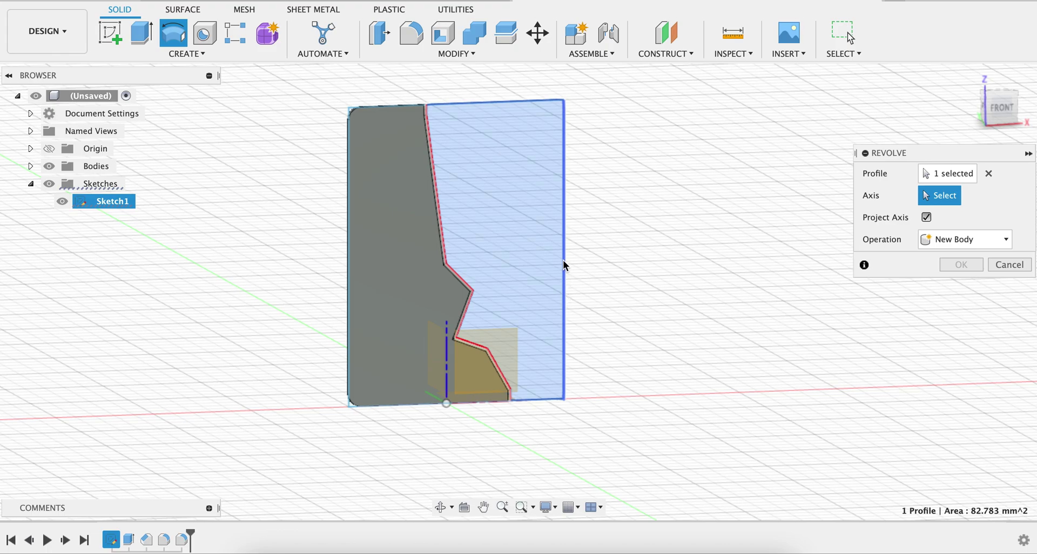
click(564, 281)
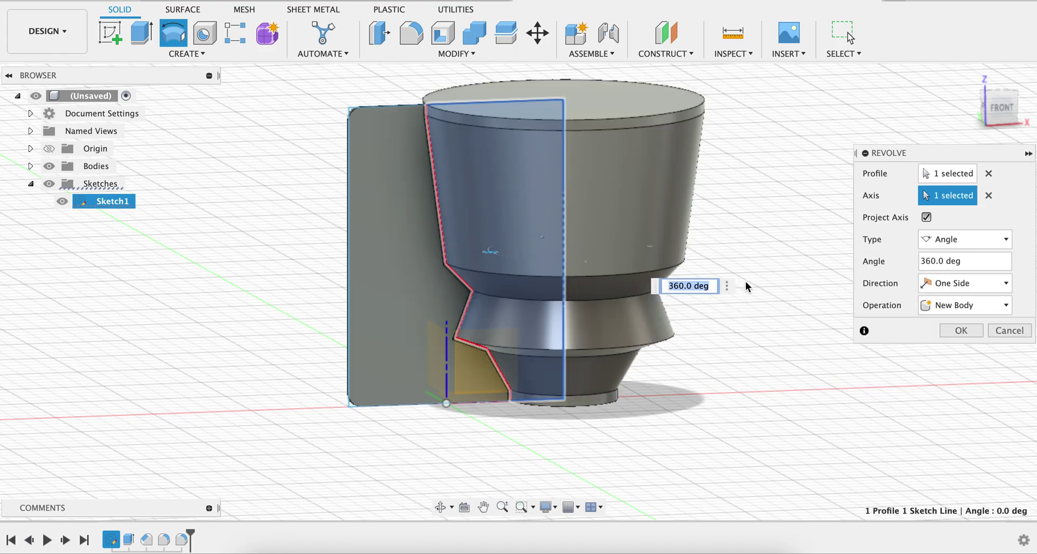
mouse_move(986, 111)
mouse_down()
mouse_move(970, 81)
mouse_move(977, 112)
mouse_move(990, 111)
mouse_move(989, 90)
mouse_move(969, 108)
mouse_move(969, 96)
mouse_move(997, 122)
mouse_up()
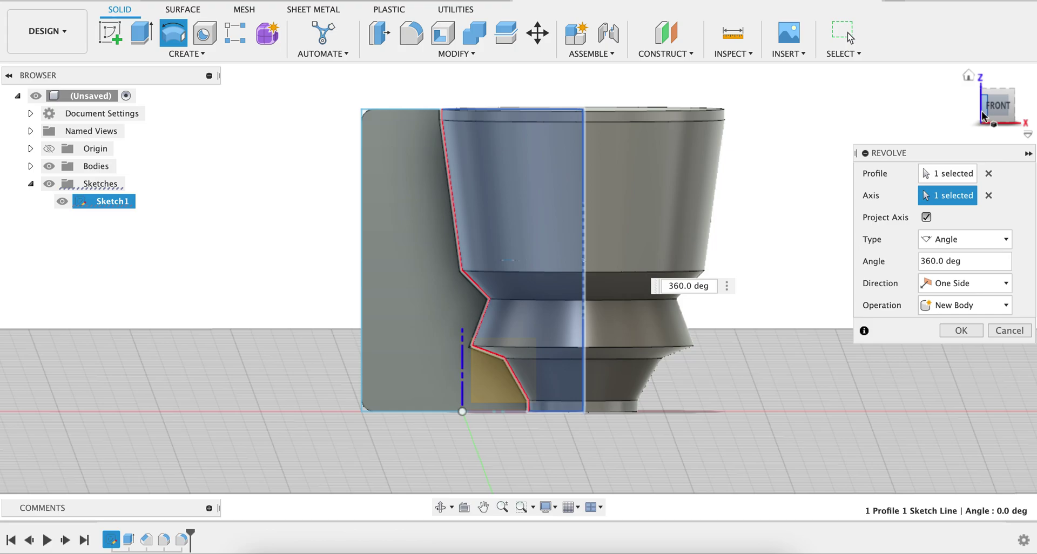
mouse_move(978, 118)
mouse_down()
mouse_move(884, 128)
mouse_move(978, 122)
mouse_up()
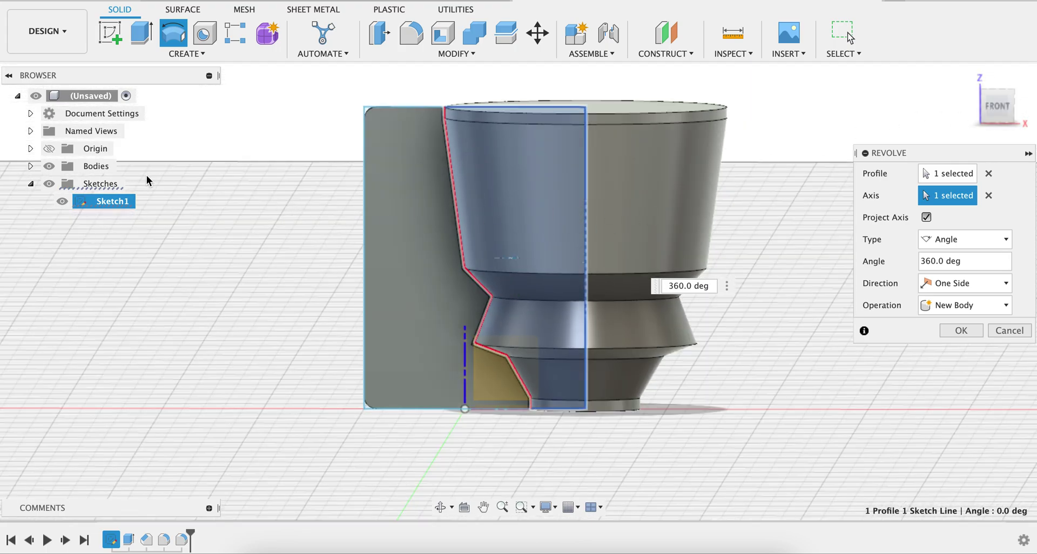
click(31, 166)
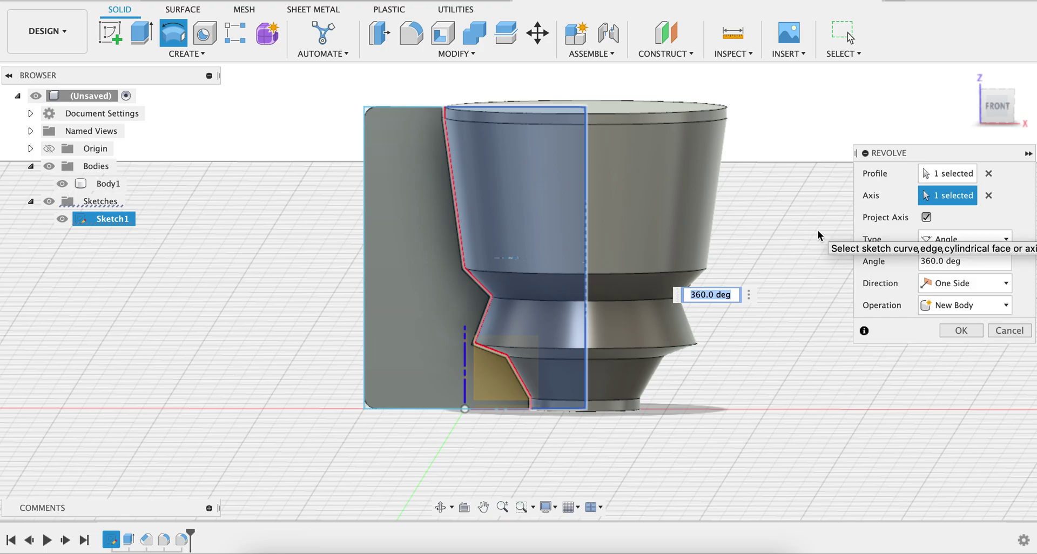
key(Return)
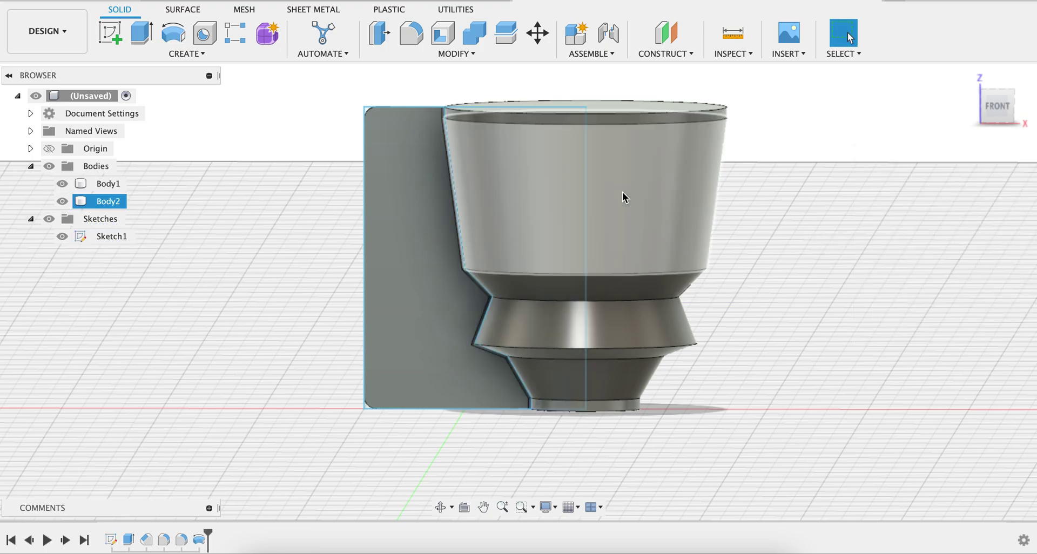
key(Escape)
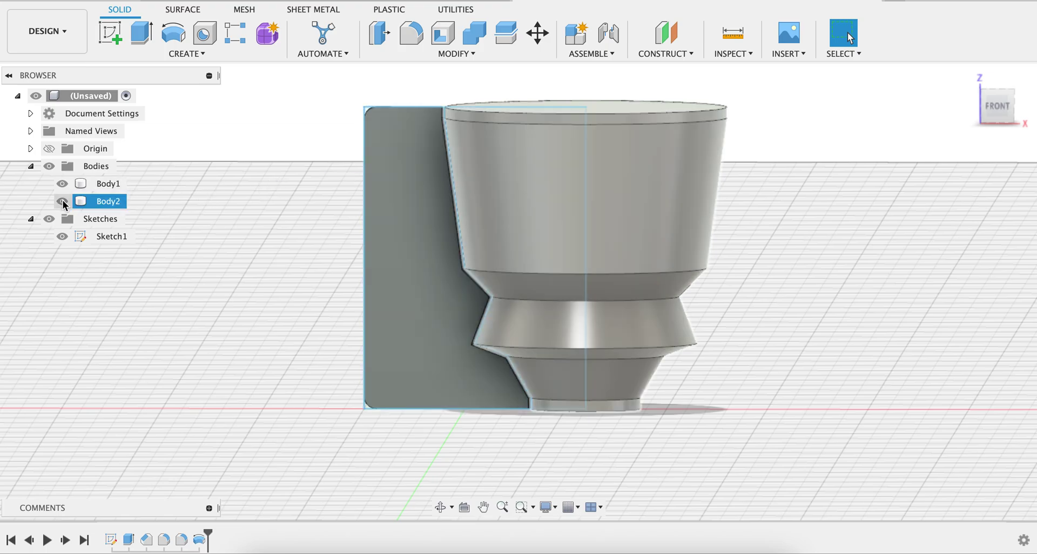
- Hide the revolved body, keep the plate visible, and open Sketch1 for editing
click(64, 185)
click(63, 185)
click(63, 201)
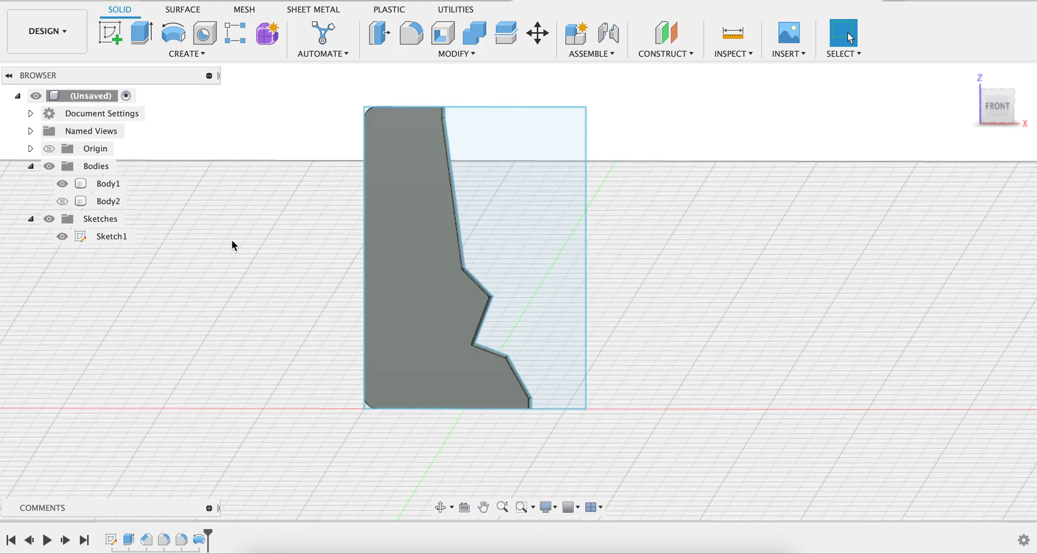
click(114, 237)
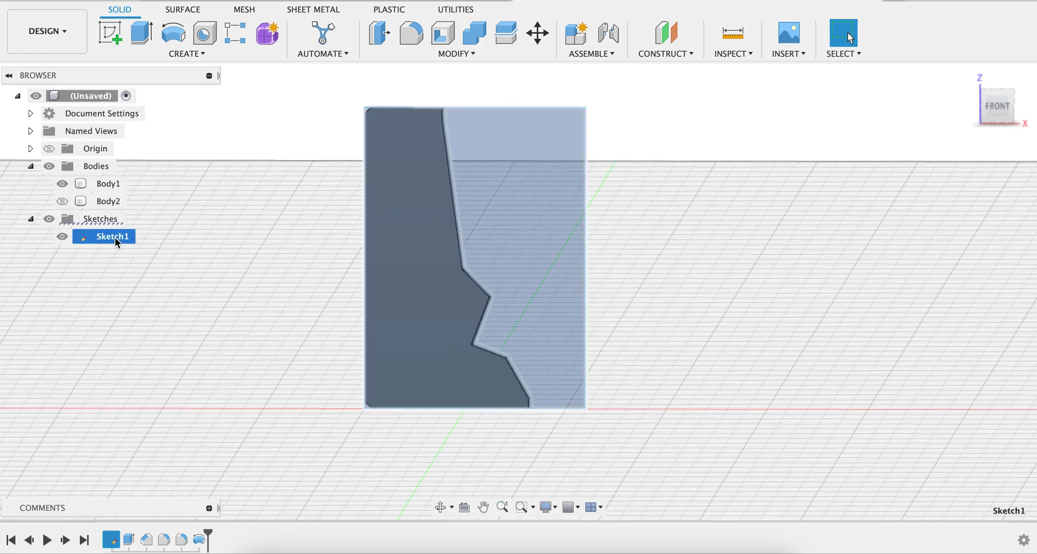
right_click(115, 238)
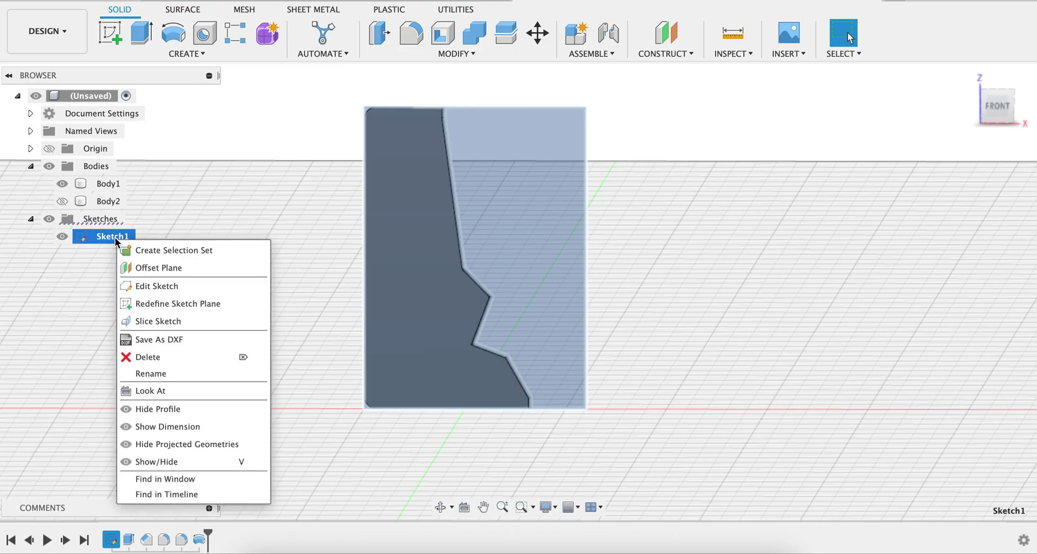
click(129, 286)
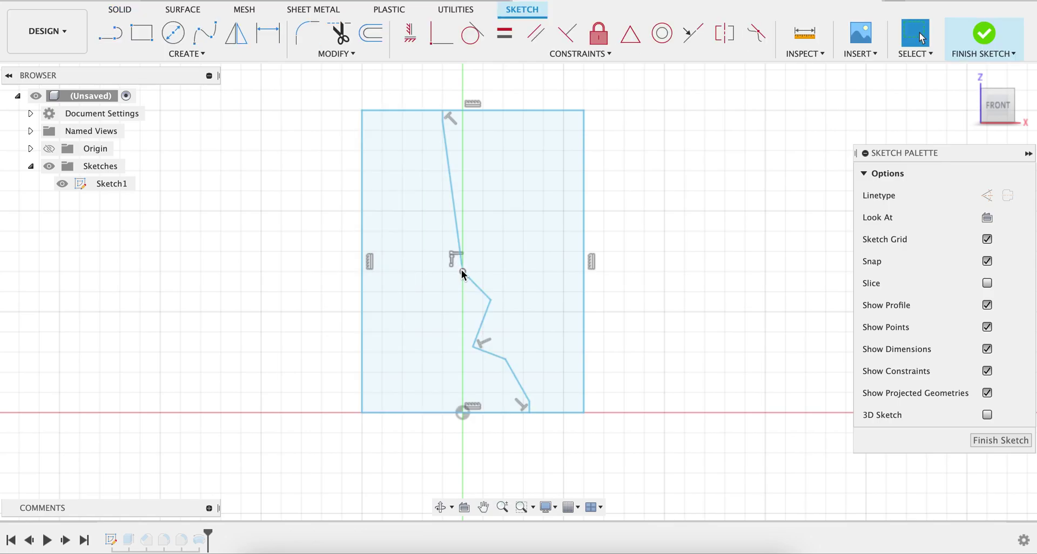
- Reshape the jagged line by moving its upper bend to X 0, Z 8 mm and pulling the bends below it into a narrower notch
click(463, 253)
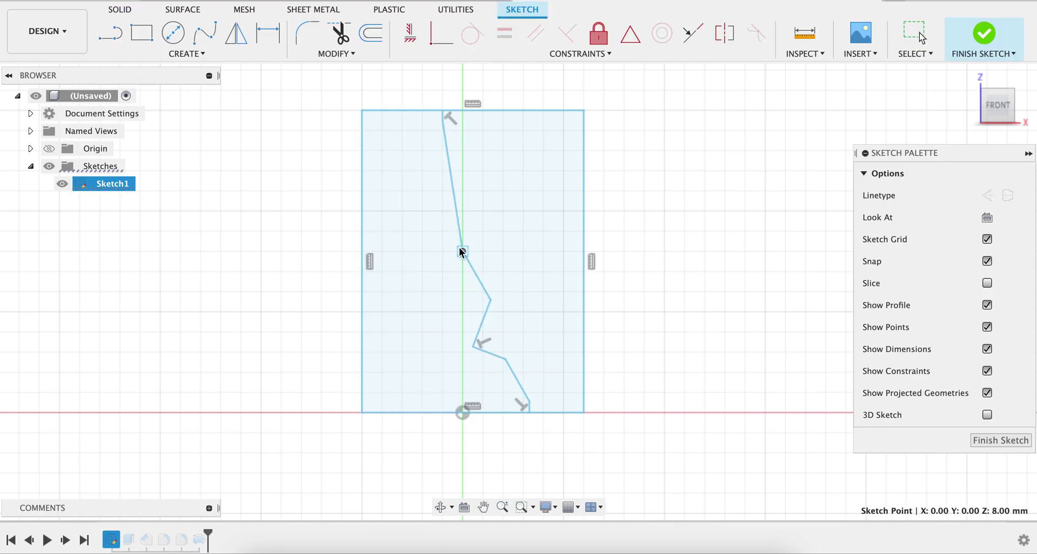
drag(489, 298, 483, 304)
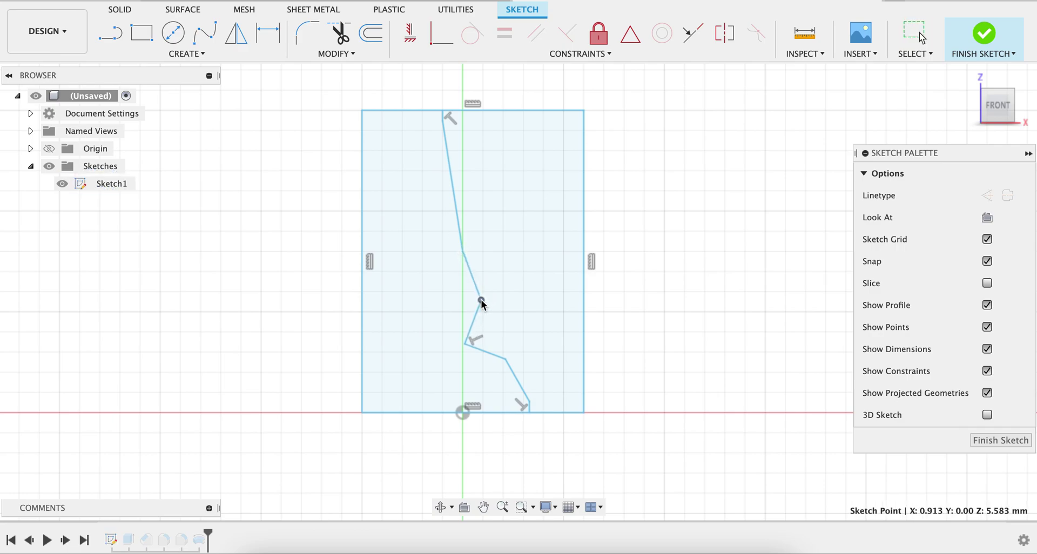
drag(505, 362, 477, 351)
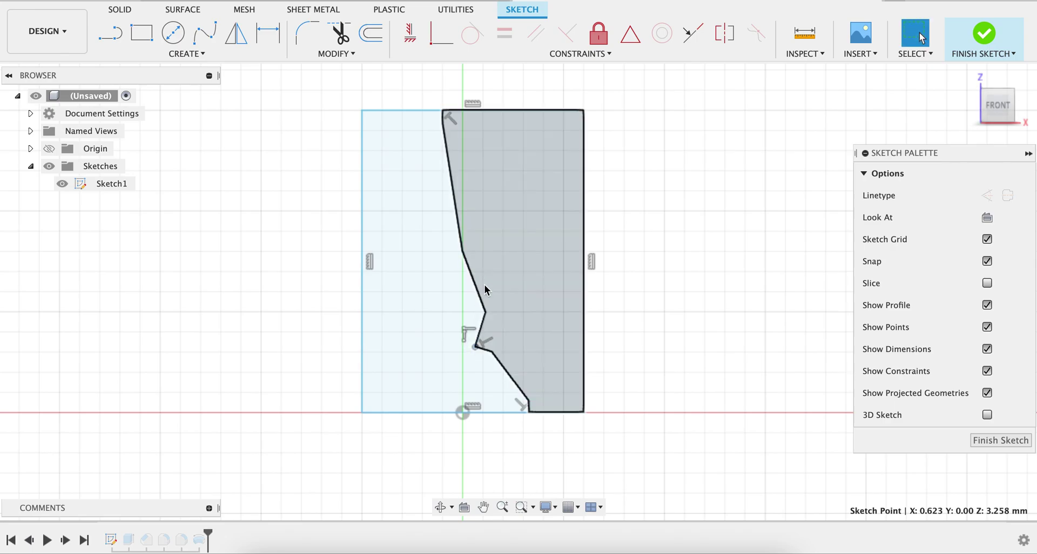
- Move the base segment's upper point to X 3 mm, Z 1 mm and the notch point to about X 0.84, Z 3.37 mm, and finish the sketch
drag(529, 415, 517, 414)
click(521, 406)
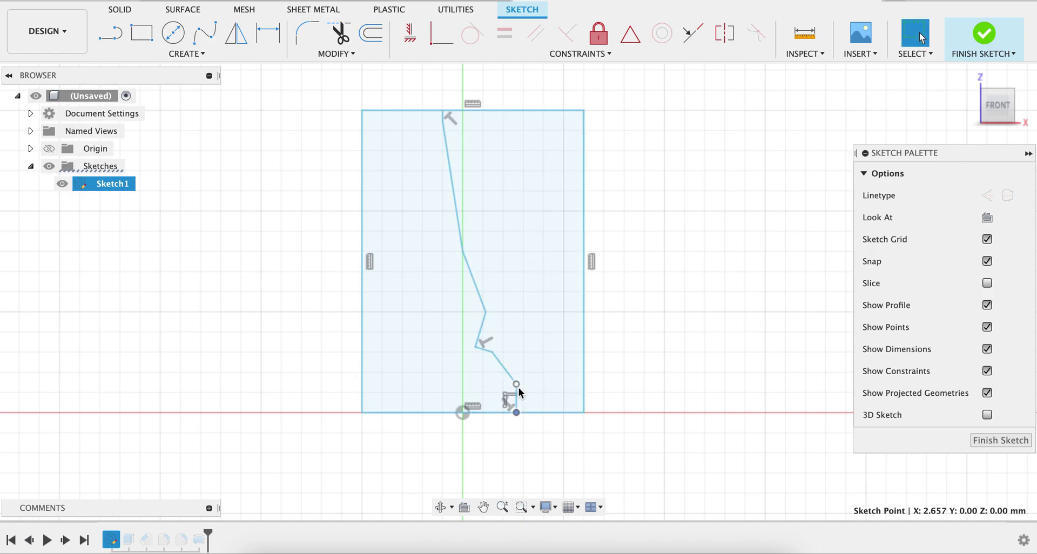
drag(518, 389, 523, 394)
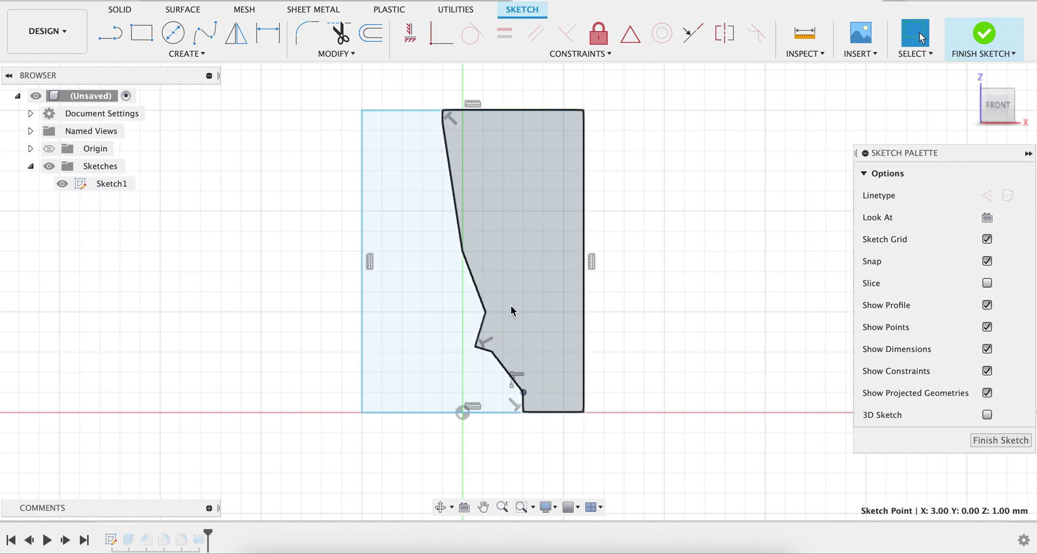
mouse_move(477, 350)
mouse_down()
mouse_move(491, 332)
mouse_move(485, 309)
mouse_move(478, 341)
mouse_move(498, 365)
mouse_move(481, 348)
mouse_up()
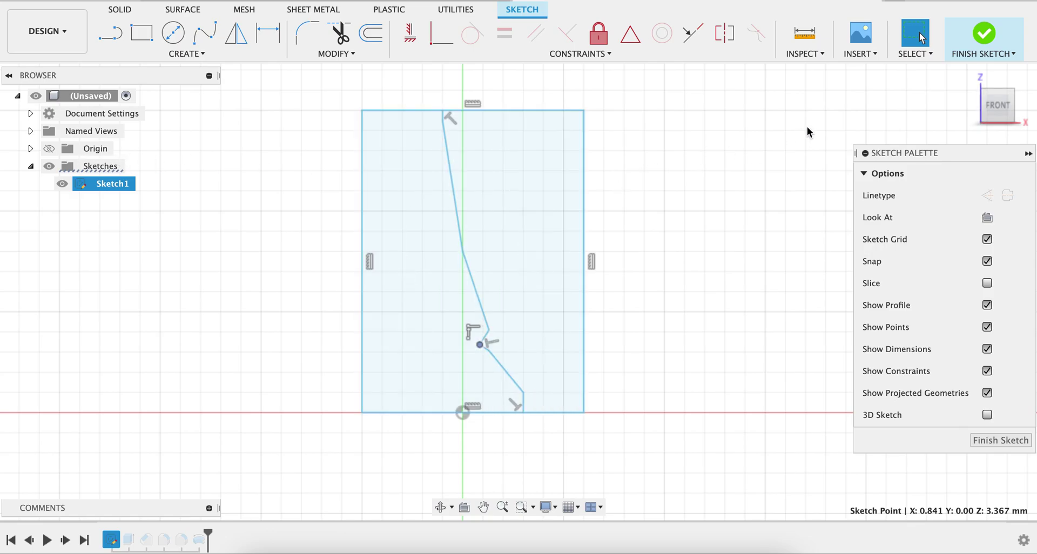
click(985, 35)
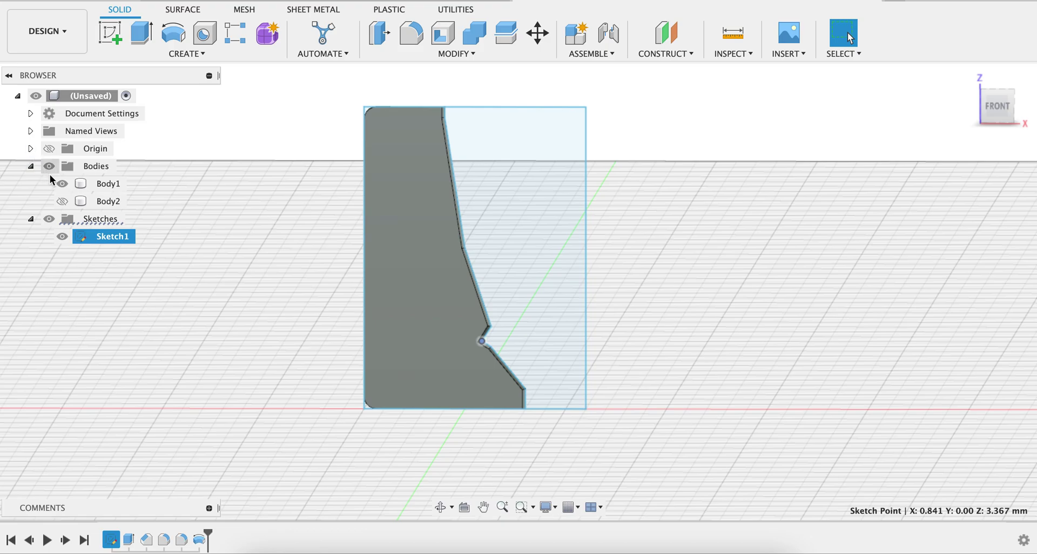
- Show the revolved body and examine how its shape fits the reshaped jagged side from the front
click(62, 202)
click(62, 202)
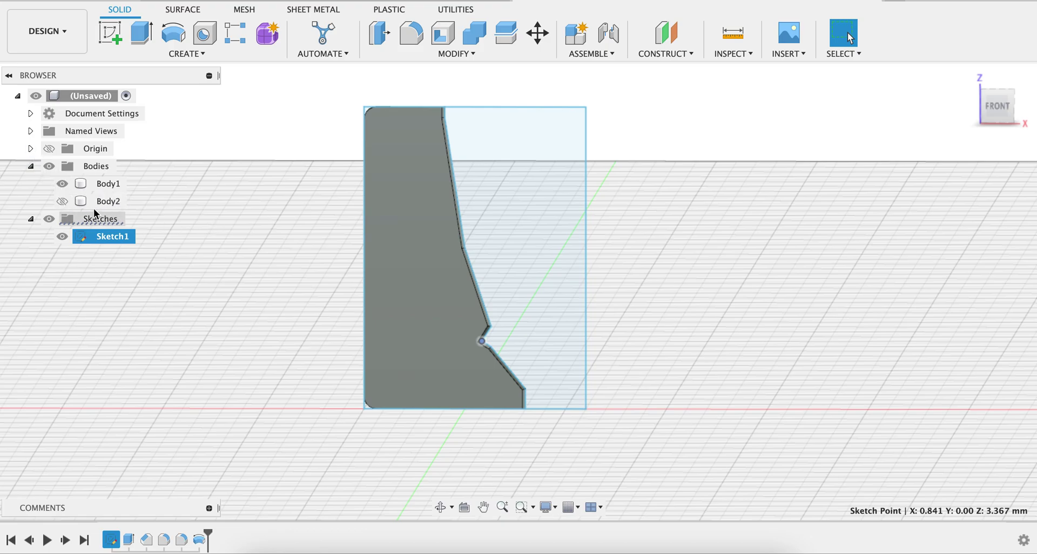
click(65, 203)
click(64, 202)
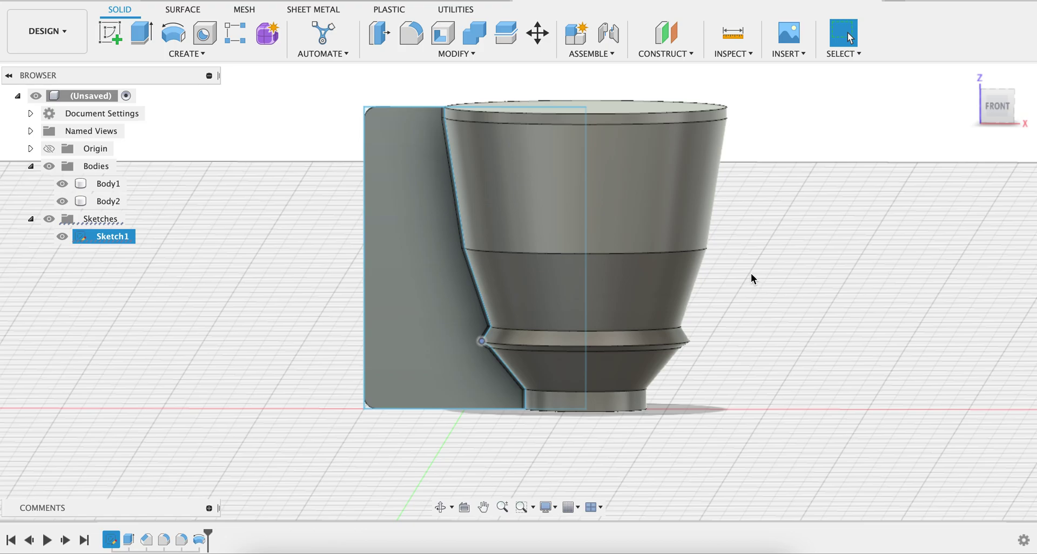
mouse_move(981, 115)
mouse_down()
mouse_move(967, 131)
mouse_move(955, 100)
mouse_move(946, 106)
mouse_move(992, 112)
mouse_up()
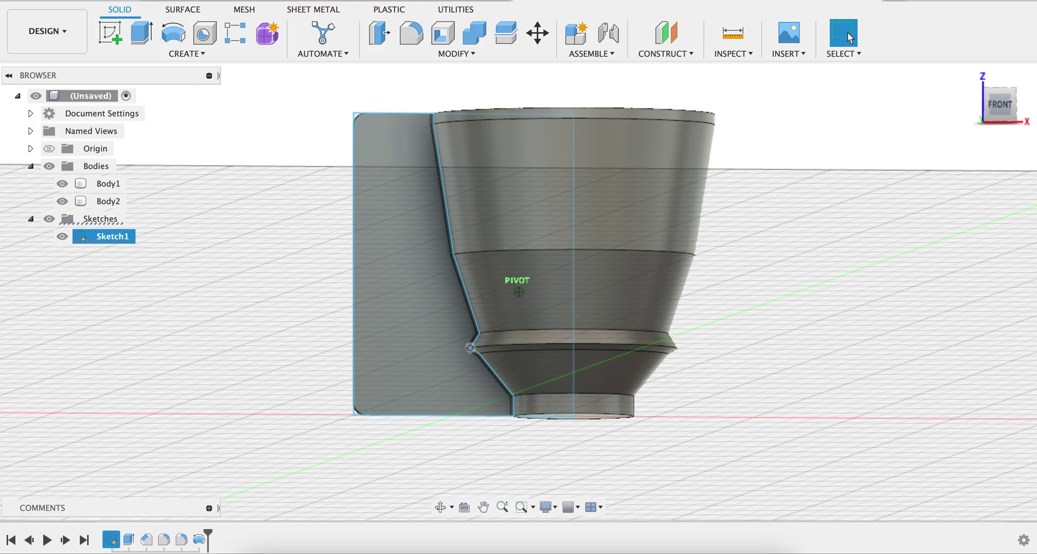
shift+middle_drag(669, 291, 670, 315)
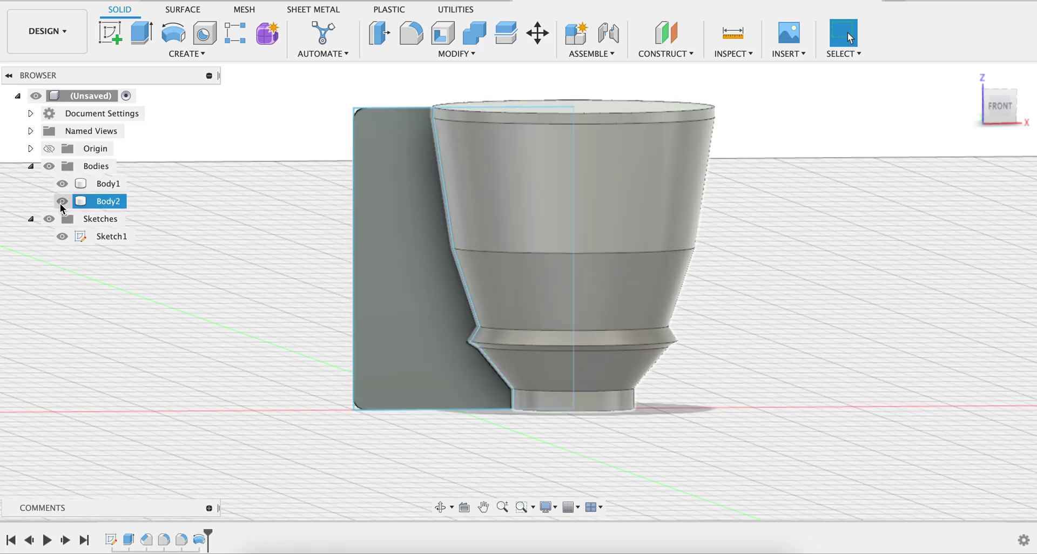
- Hide the revolved body and select the sketch profile that outlines the plate
click(60, 203)
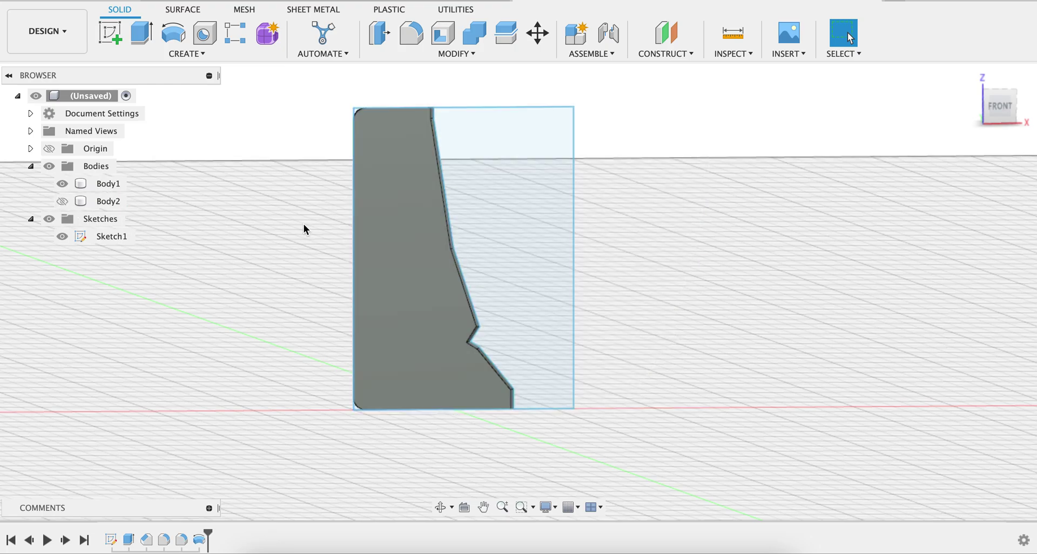
click(397, 231)
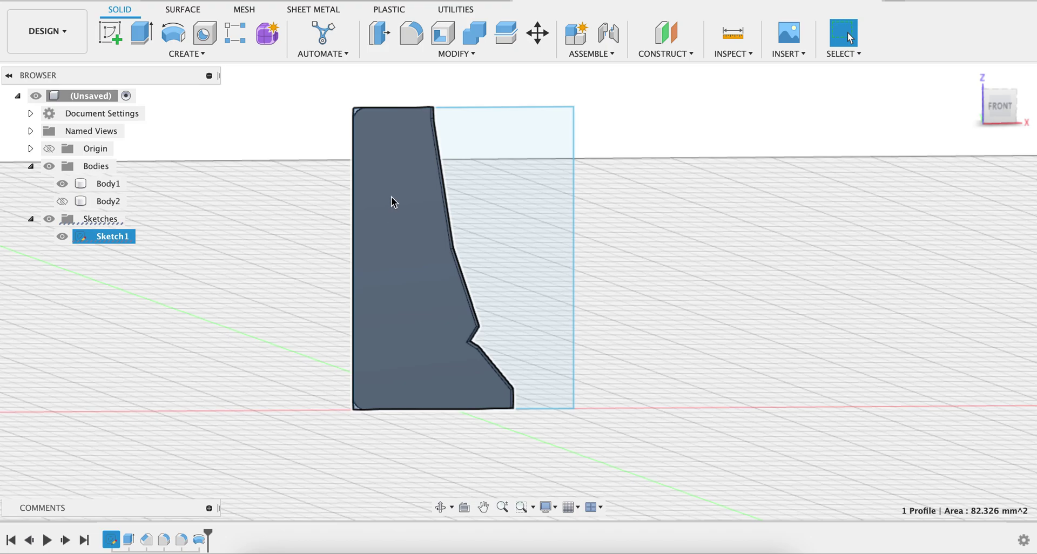
click(359, 155)
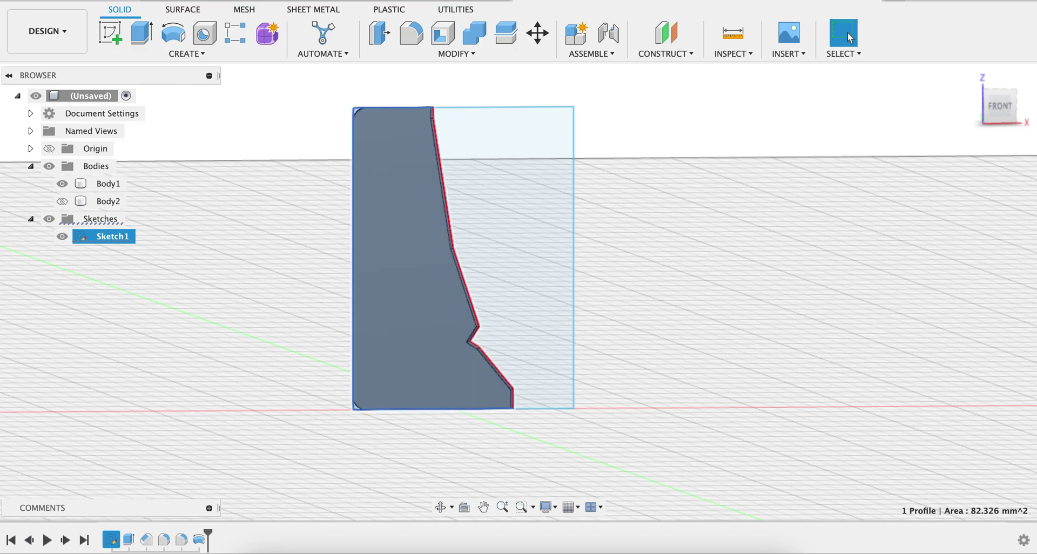